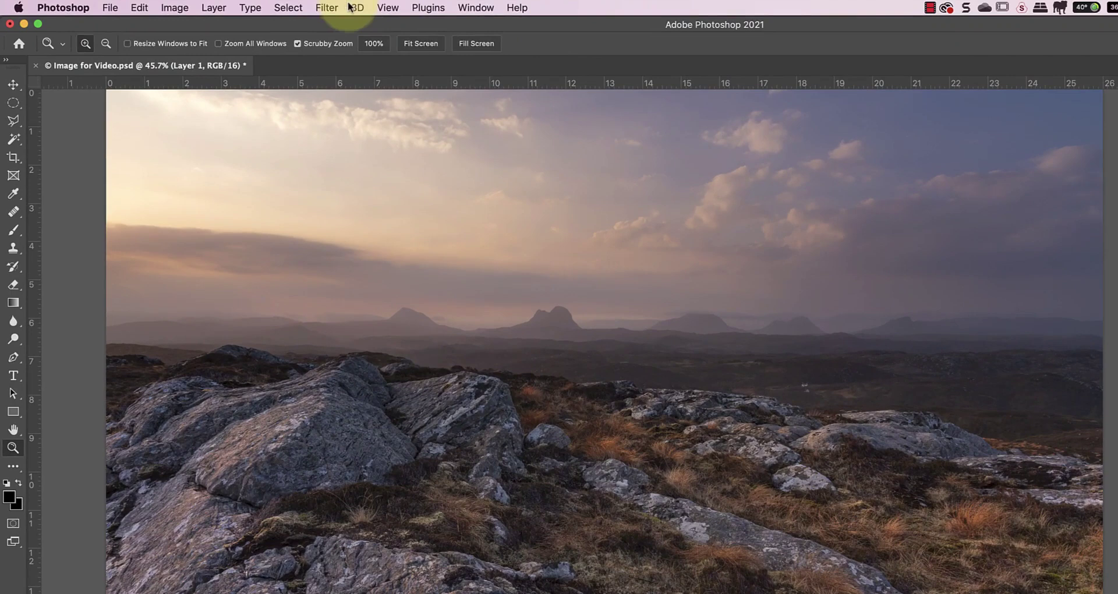
Convert the photo layer for smart filters and send it to ON1 Effects 2021.
{"action": "left_click", "coordinate": [259, 7]}
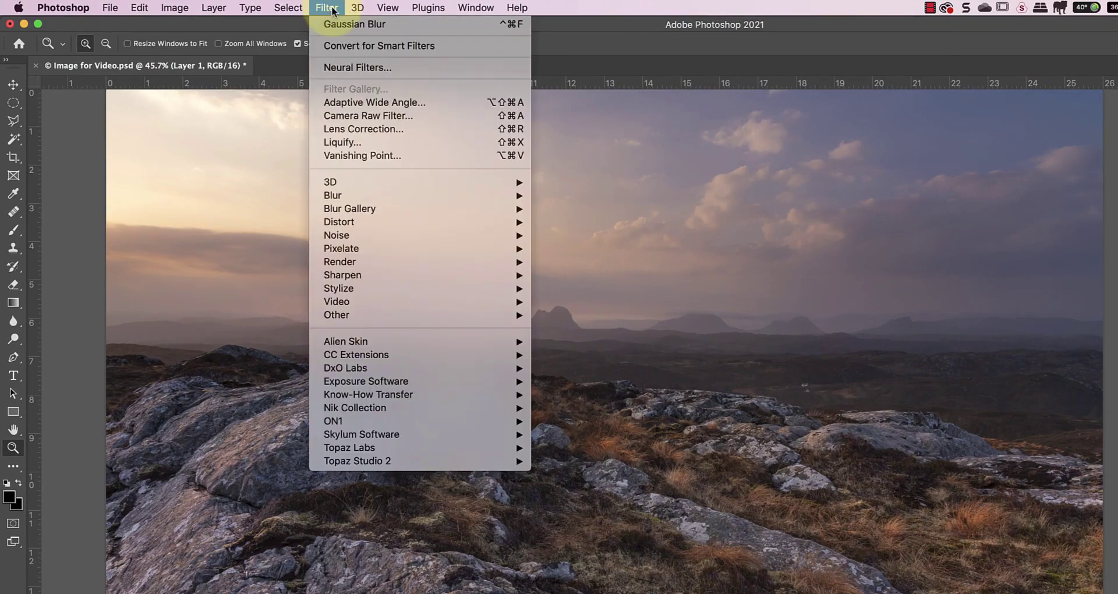
{"action": "left_click", "coordinate": [365, 46]}
{"action": "left_click", "coordinate": [822, 272]}
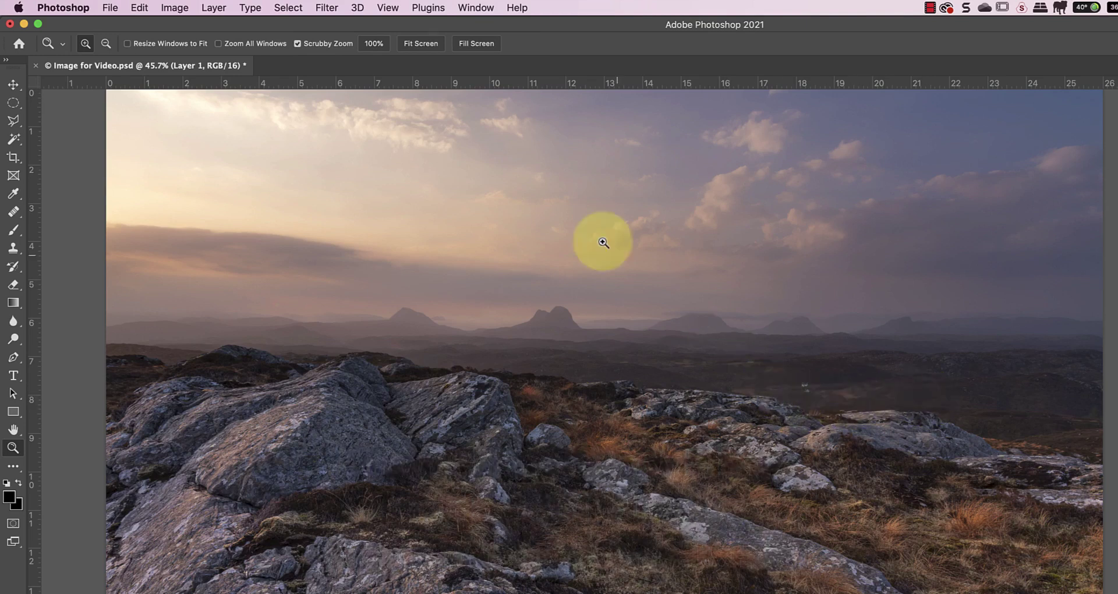
{"action": "left_click", "coordinate": [329, 11]}
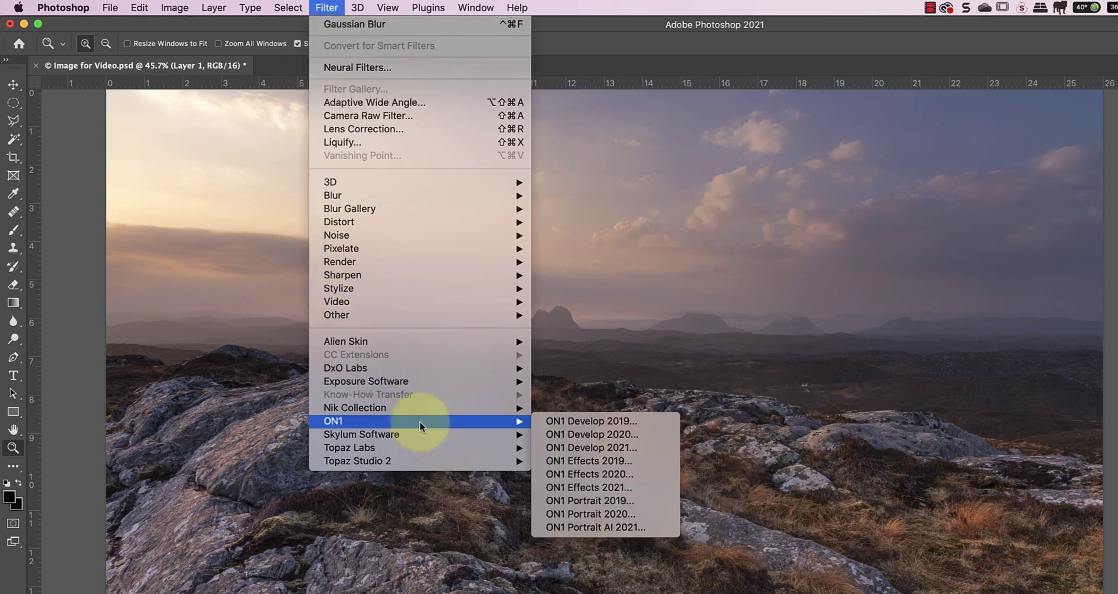
{"action": "mouse_move", "coordinate": [333, 420]}
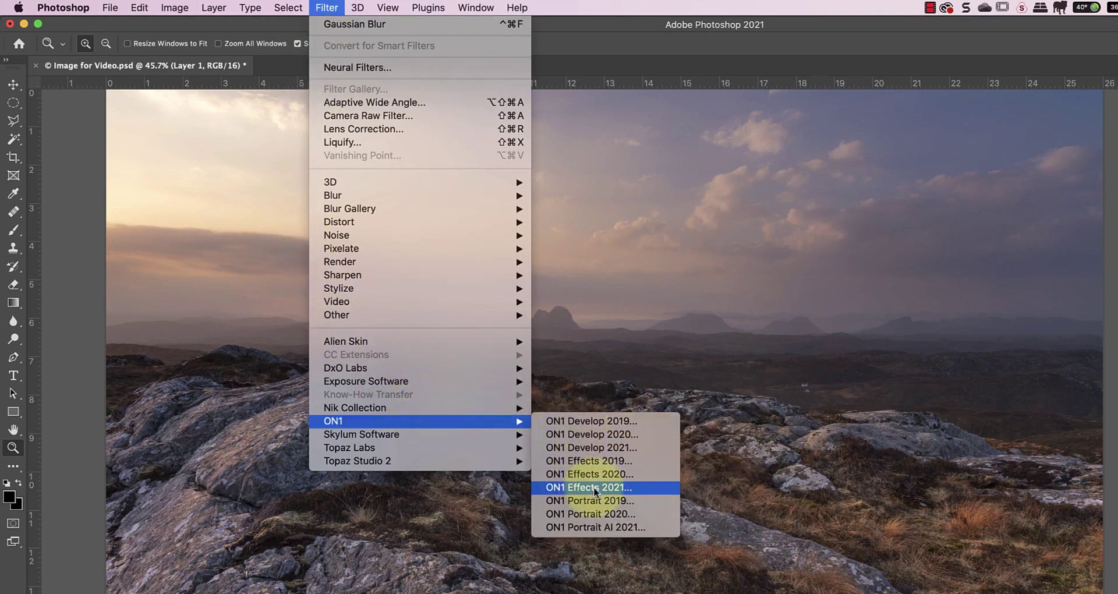
{"action": "left_click", "coordinate": [595, 488]}
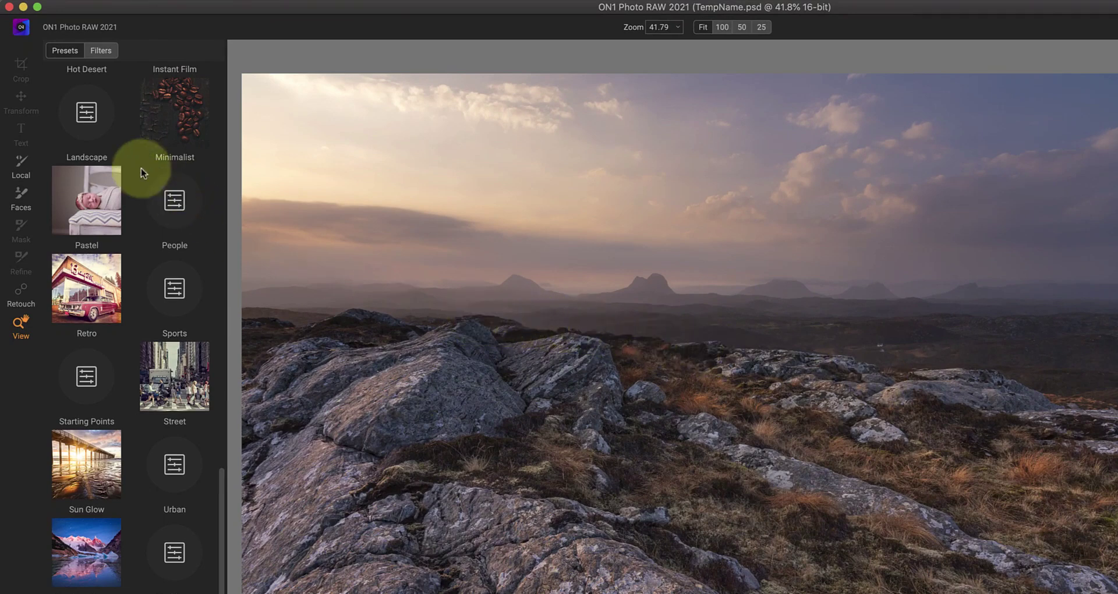
Show the Landscape preset category in the Presets panel.
{"action": "left_click", "coordinate": [82, 116]}
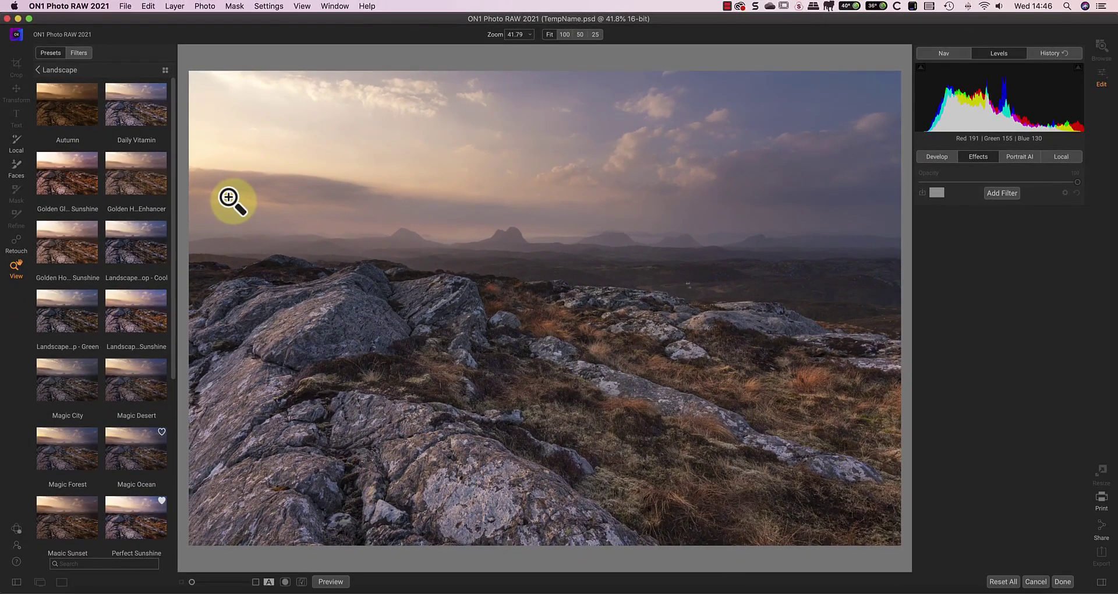
Apply the Perfect Sunshine preset and lower its overall opacity to 80.
{"action": "left_click", "coordinate": [129, 523]}
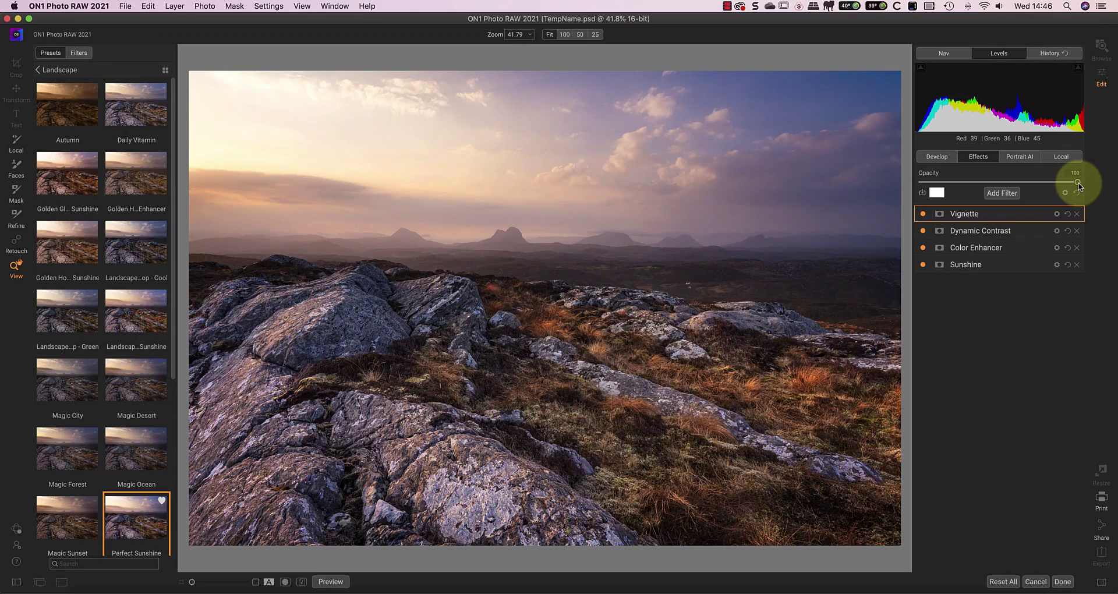
{"action": "mouse_move", "coordinate": [1078, 184]}
{"action": "left_mouse_down"}
{"action": "mouse_move", "coordinate": [897, 190]}
{"action": "mouse_move", "coordinate": [903, 181]}
{"action": "mouse_move", "coordinate": [1106, 187]}
{"action": "mouse_move", "coordinate": [930, 186]}
{"action": "mouse_move", "coordinate": [1046, 182]}
{"action": "left_mouse_up"}
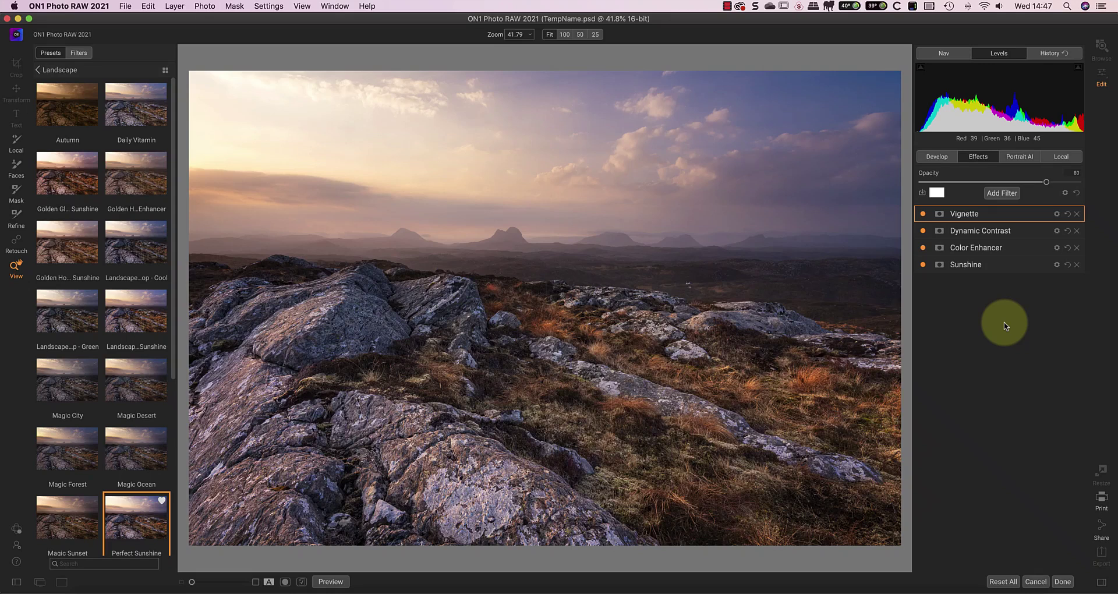
Switch the Vignette filter to the Big Softy style at about 50 opacity.
{"action": "left_click", "coordinate": [963, 215]}
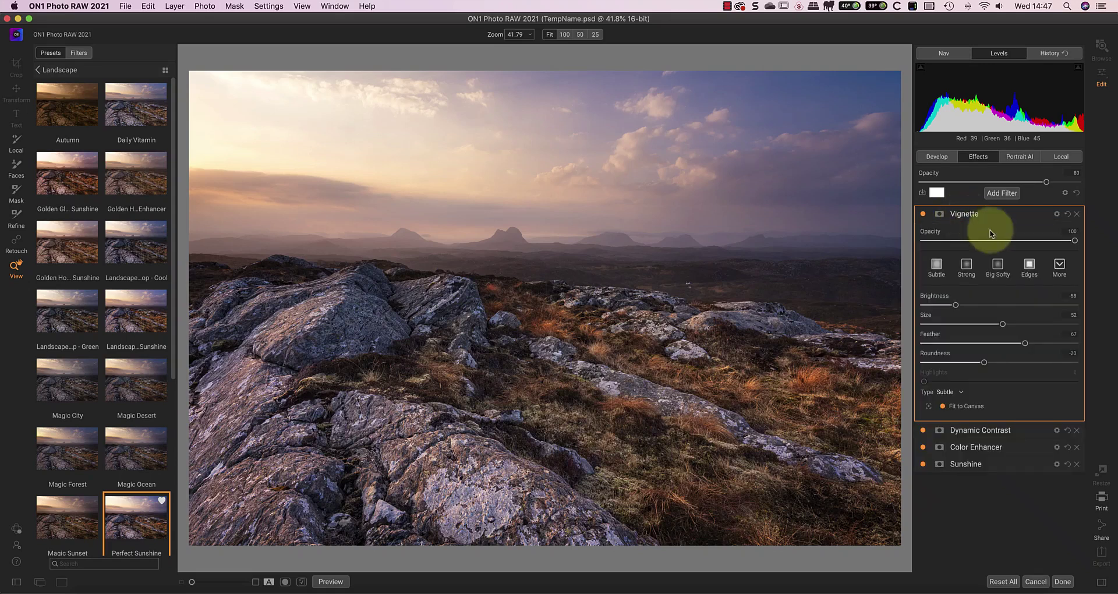
{"action": "left_click", "coordinate": [1000, 267]}
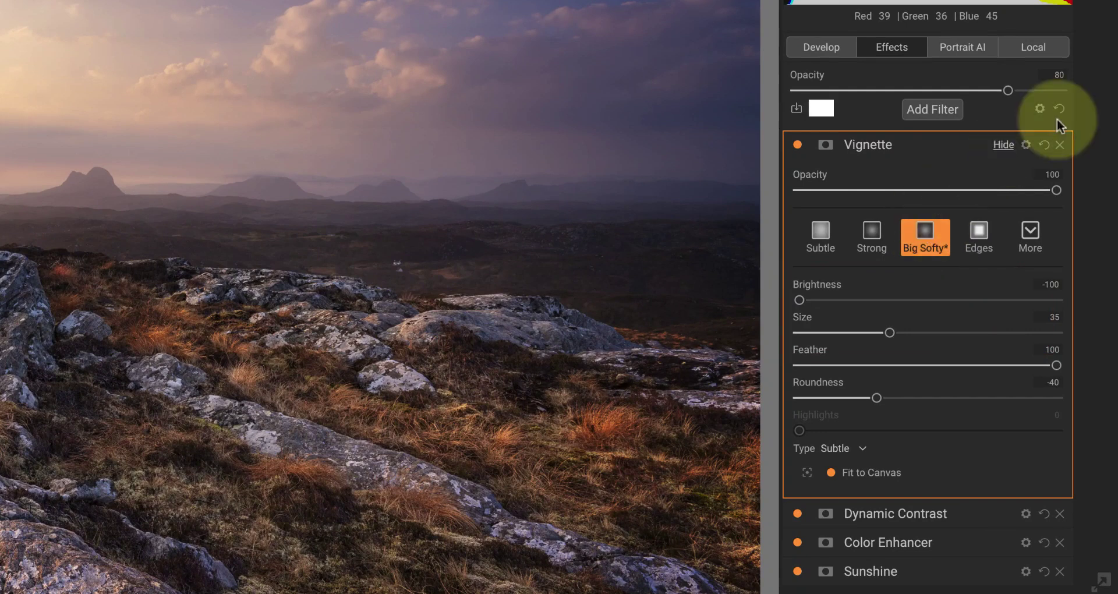
{"action": "left_click_drag", "start_coordinate": [1056, 190], "coordinate": [934, 190]}
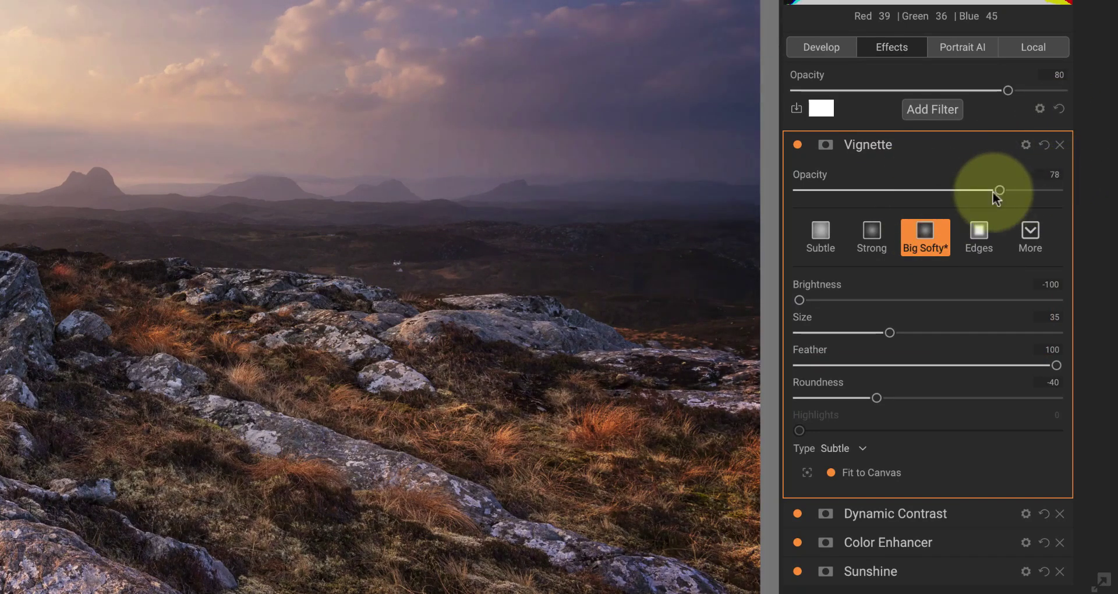
{"action": "left_click_drag", "start_coordinate": [934, 190], "coordinate": [984, 216]}
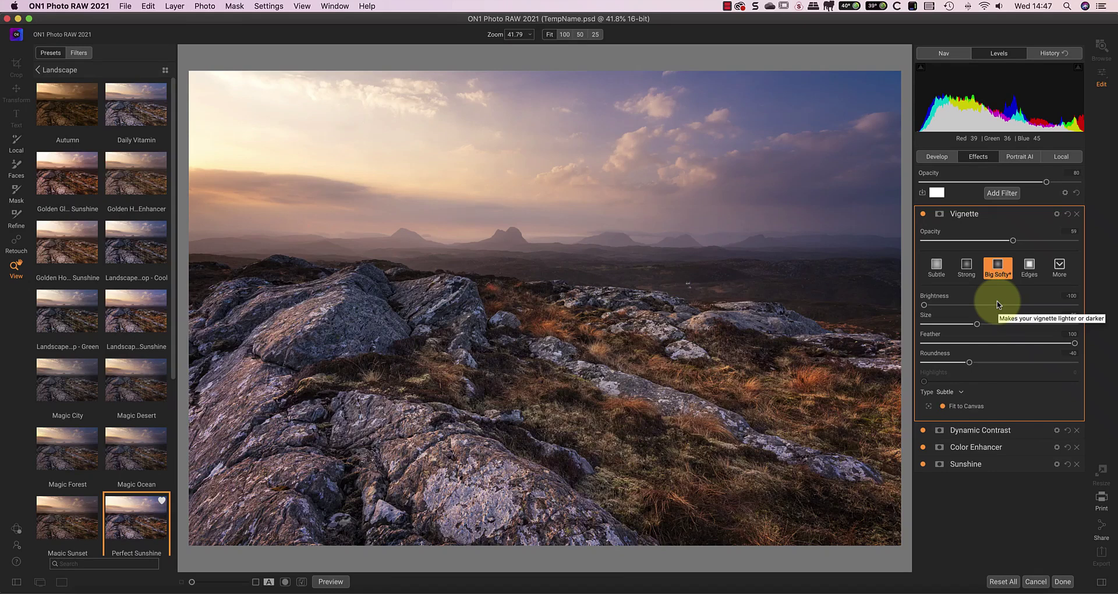
{"action": "left_click", "coordinate": [964, 215]}
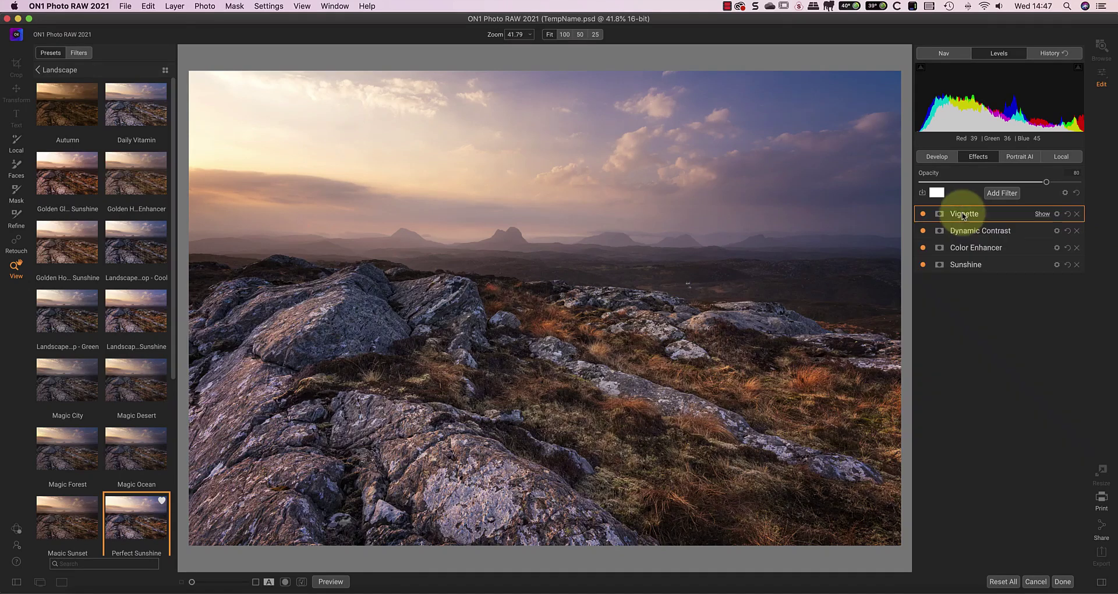
{"action": "left_click", "coordinate": [923, 214]}
{"action": "left_click", "coordinate": [923, 214]}
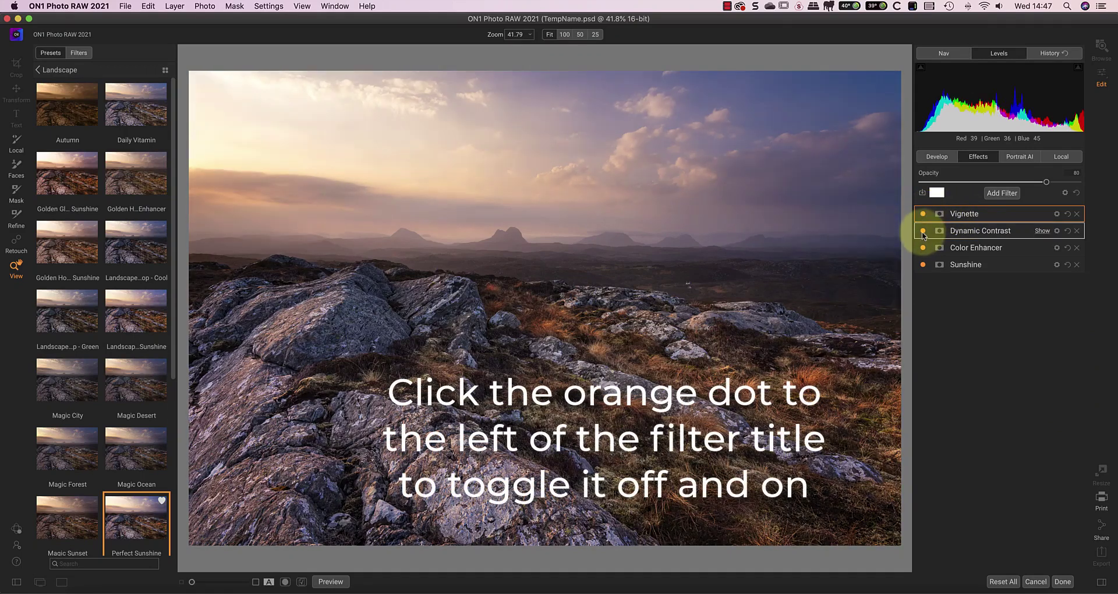
{"action": "left_click", "coordinate": [923, 231]}
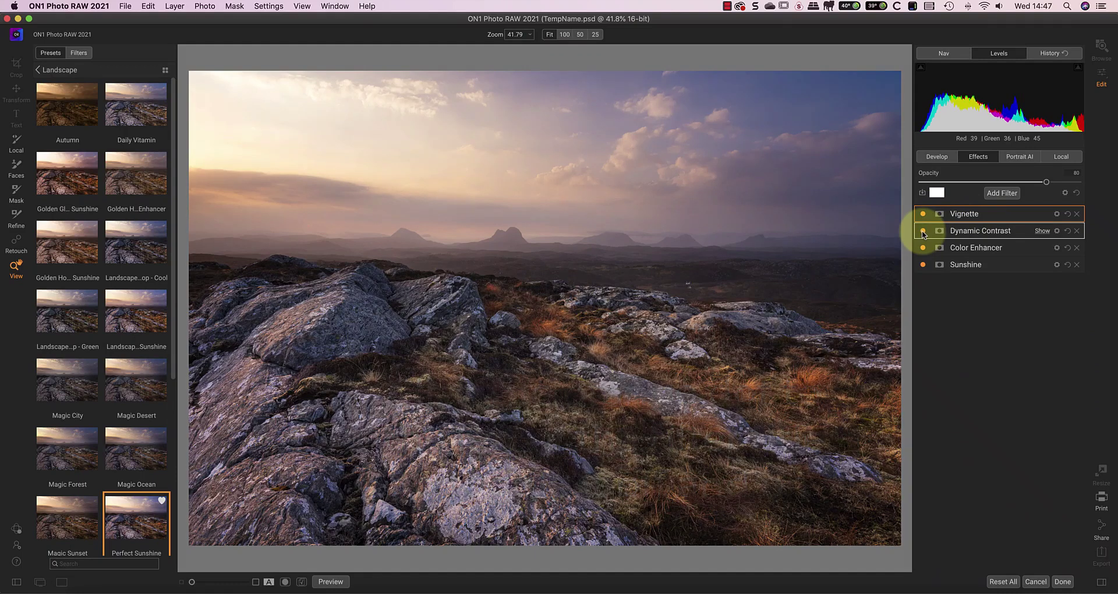
{"action": "left_click", "coordinate": [923, 248]}
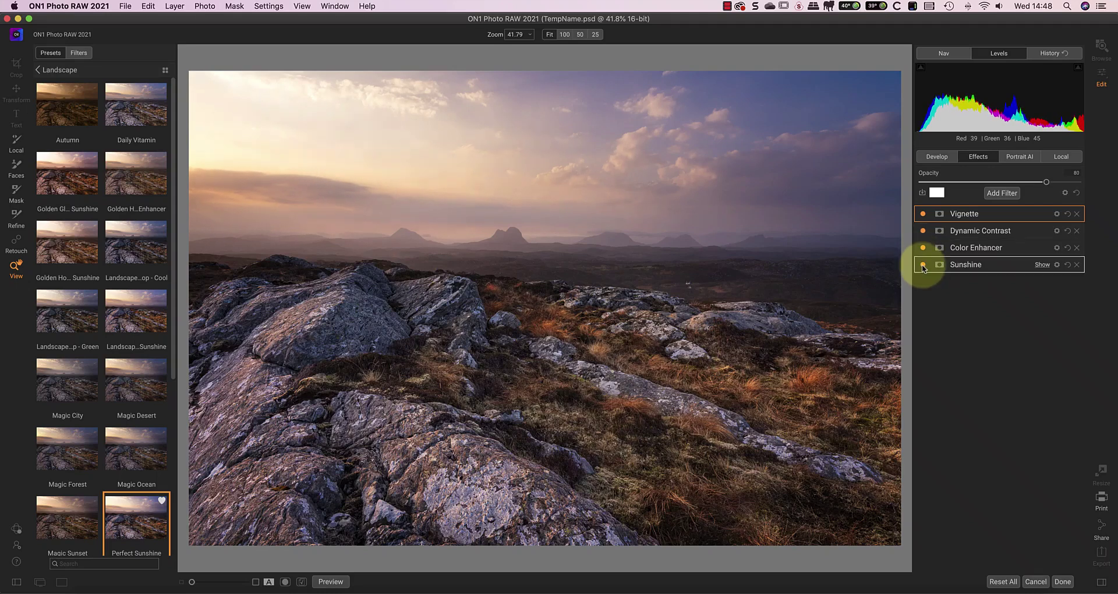
{"action": "left_click", "coordinate": [923, 265]}
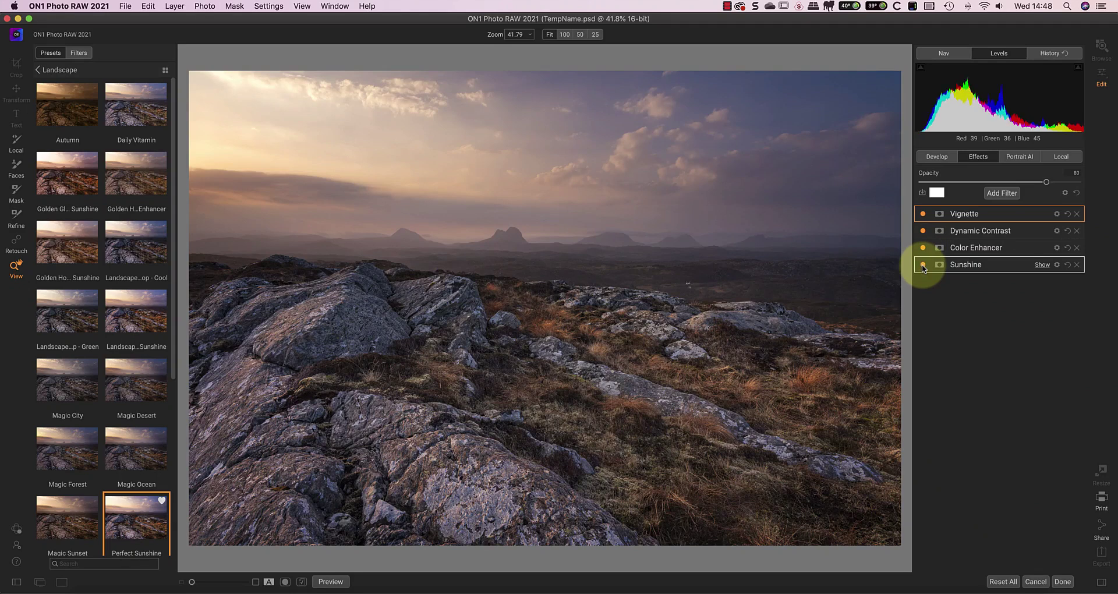
{"action": "left_click", "coordinate": [922, 264]}
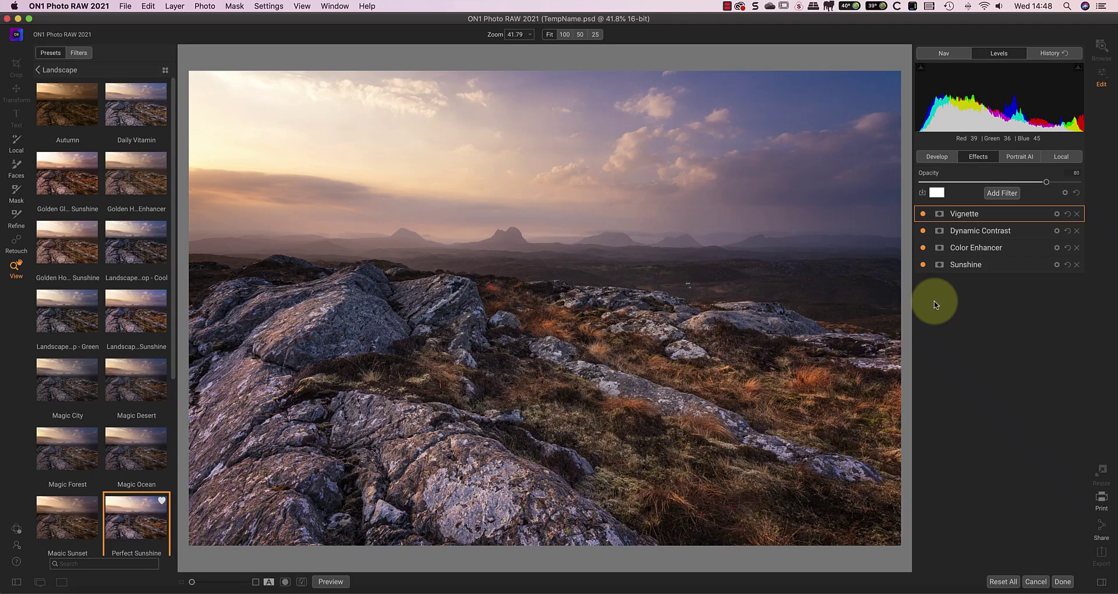
Lower the Sunshine opacity and raise orange and yellow saturation (yellow to 12) in Color Enhancer.
{"action": "left_click", "coordinate": [958, 266]}
{"action": "mouse_move", "coordinate": [1077, 291]}
{"action": "left_mouse_down"}
{"action": "mouse_move", "coordinate": [973, 294]}
{"action": "mouse_move", "coordinate": [1007, 291]}
{"action": "left_mouse_up"}
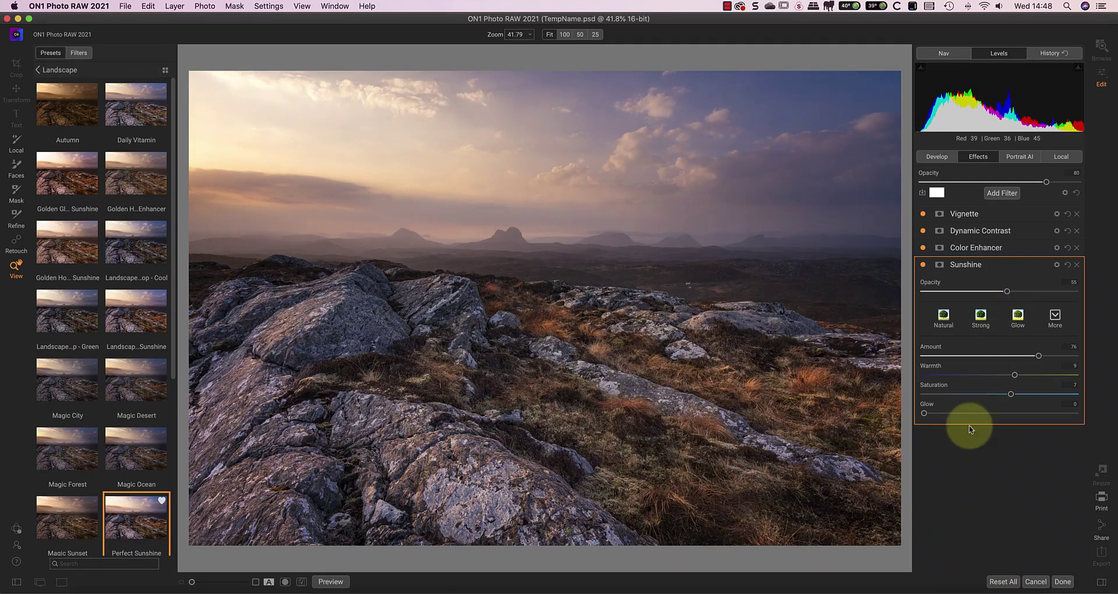
{"action": "left_click", "coordinate": [968, 250]}
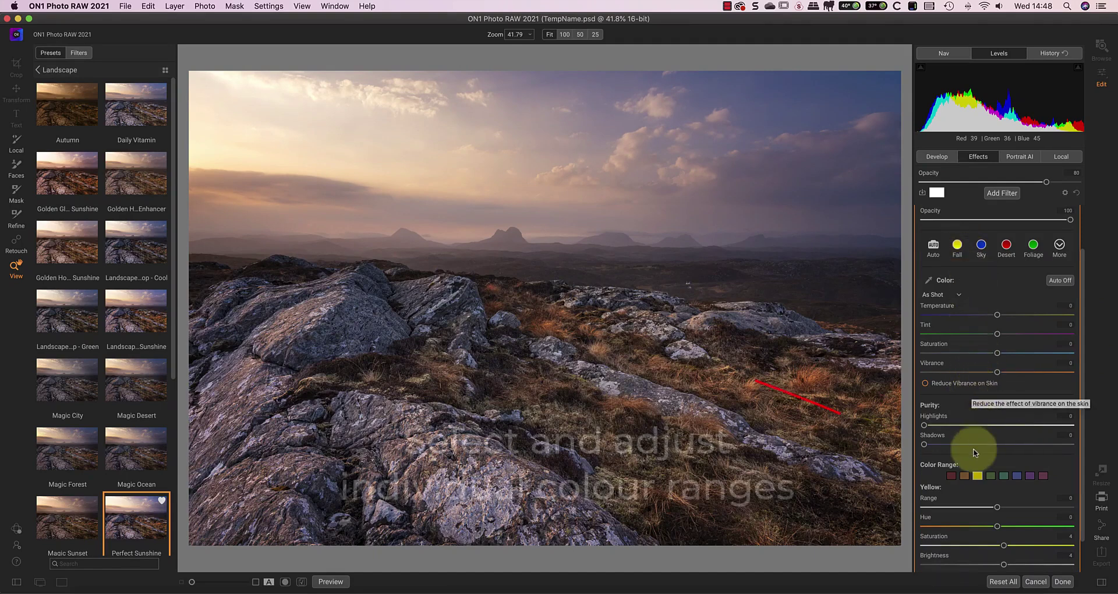
{"action": "left_click", "coordinate": [965, 475]}
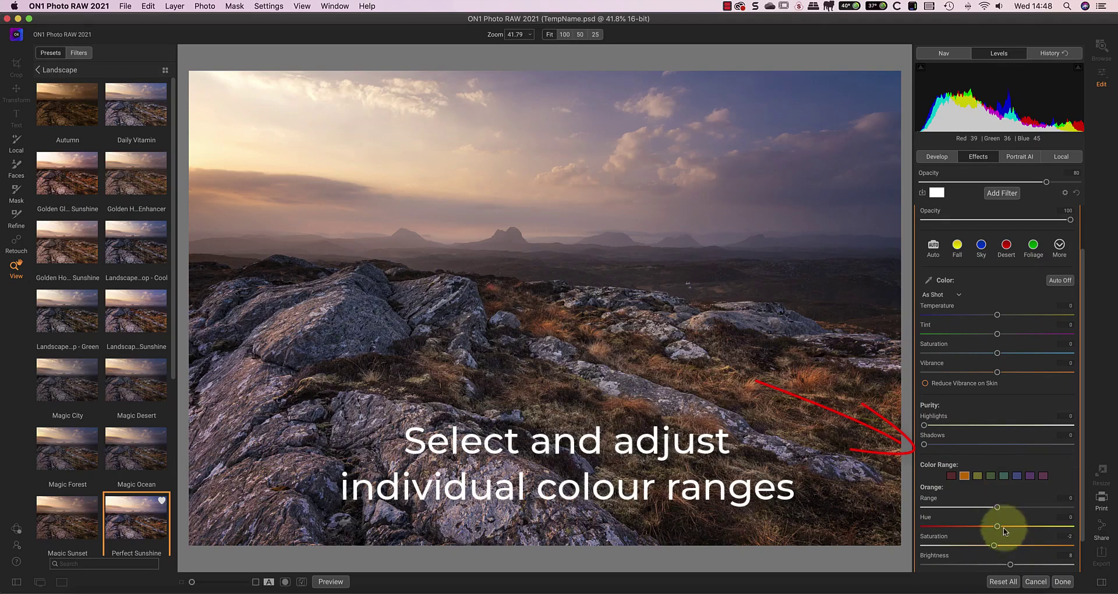
{"action": "left_click_drag", "start_coordinate": [996, 547], "coordinate": [1005, 545]}
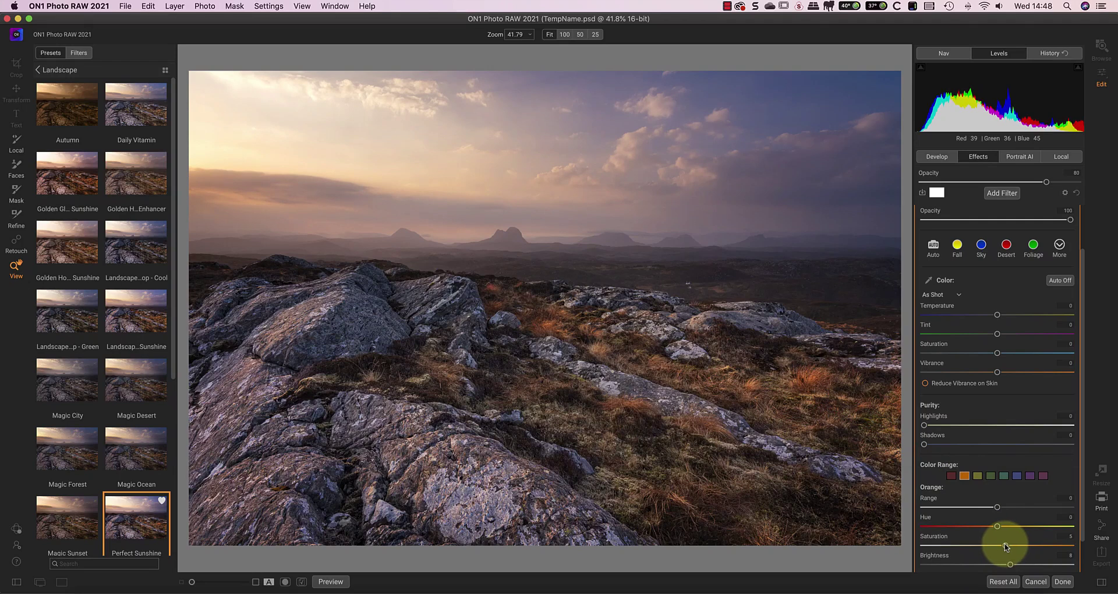
{"action": "left_click", "coordinate": [978, 475]}
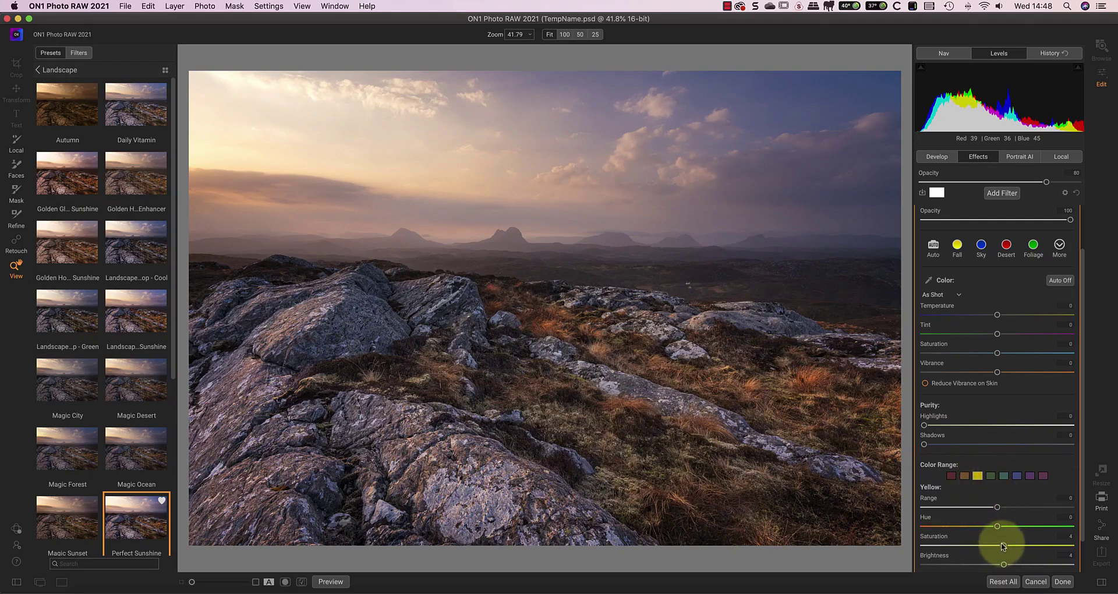
{"action": "mouse_move", "coordinate": [1002, 545]}
{"action": "left_mouse_down"}
{"action": "mouse_move", "coordinate": [1016, 545]}
{"action": "mouse_move", "coordinate": [991, 527]}
{"action": "left_mouse_up"}
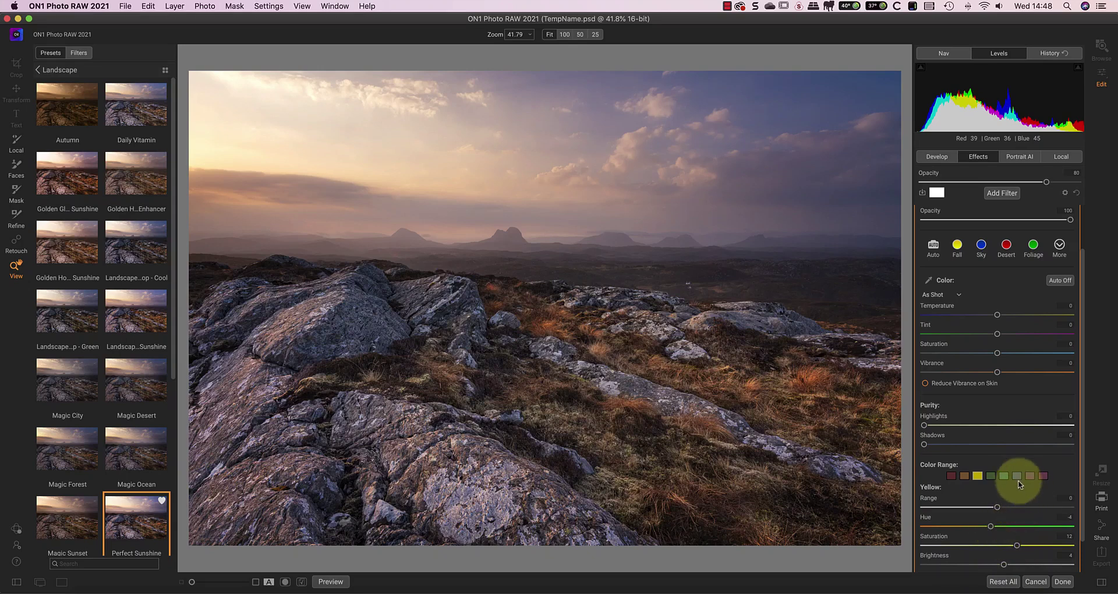
Shift the blue hue to -18, nudge blue saturation, and lower Color Enhancer opacity to about 78.
{"action": "left_click", "coordinate": [1016, 476]}
{"action": "left_click_drag", "start_coordinate": [997, 526], "coordinate": [967, 527]}
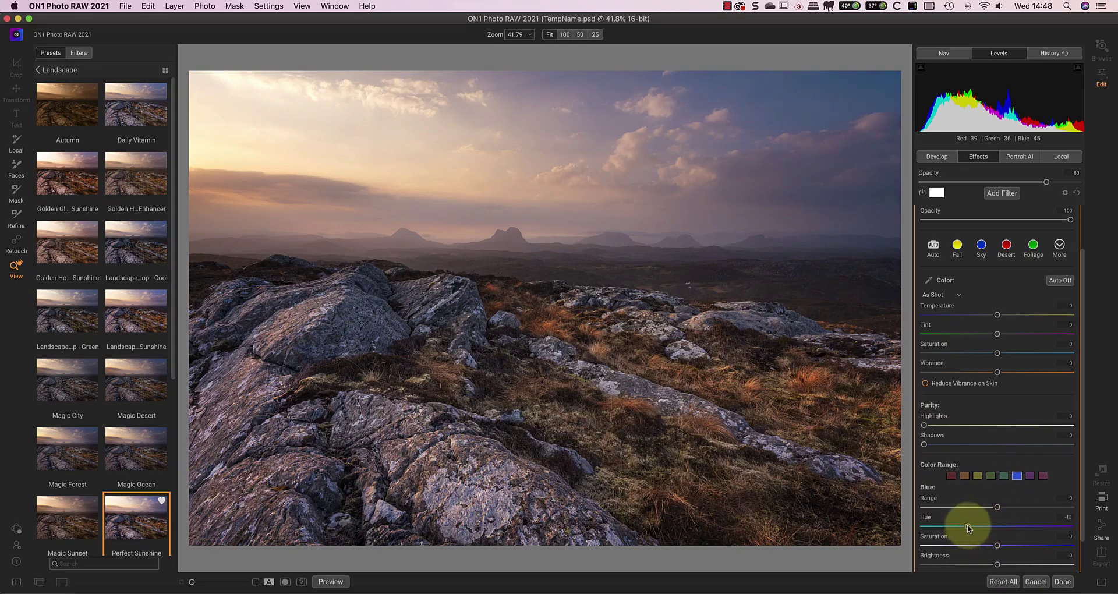
{"action": "left_click_drag", "start_coordinate": [997, 545], "coordinate": [1000, 546]}
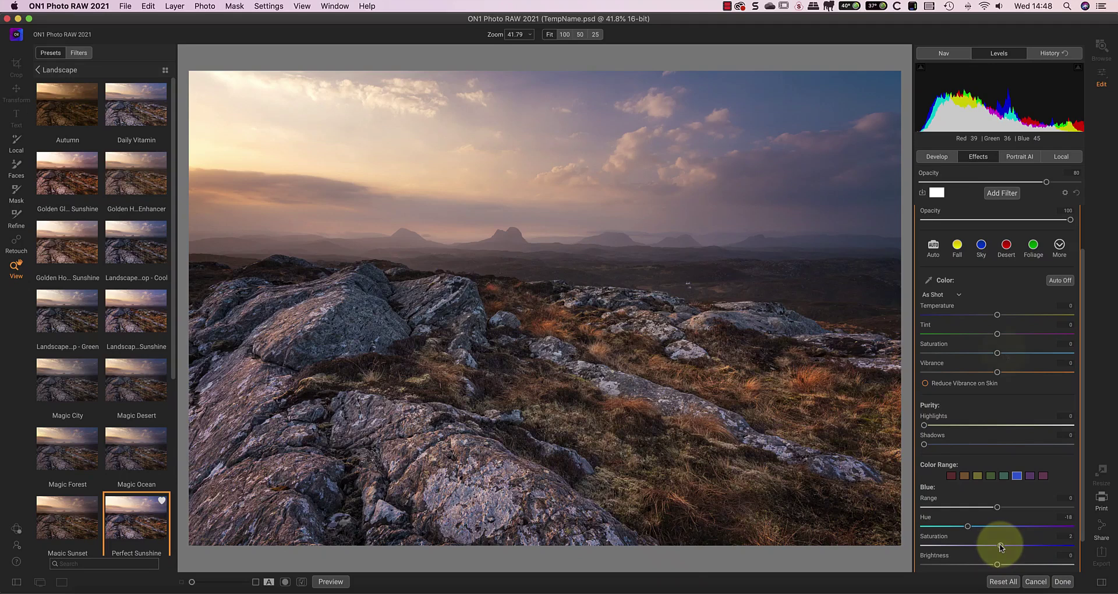
{"action": "mouse_move", "coordinate": [1070, 220]}
{"action": "left_mouse_down"}
{"action": "mouse_move", "coordinate": [1002, 222]}
{"action": "mouse_move", "coordinate": [1039, 224]}
{"action": "left_mouse_up"}
{"action": "left_click", "coordinate": [1023, 233]}
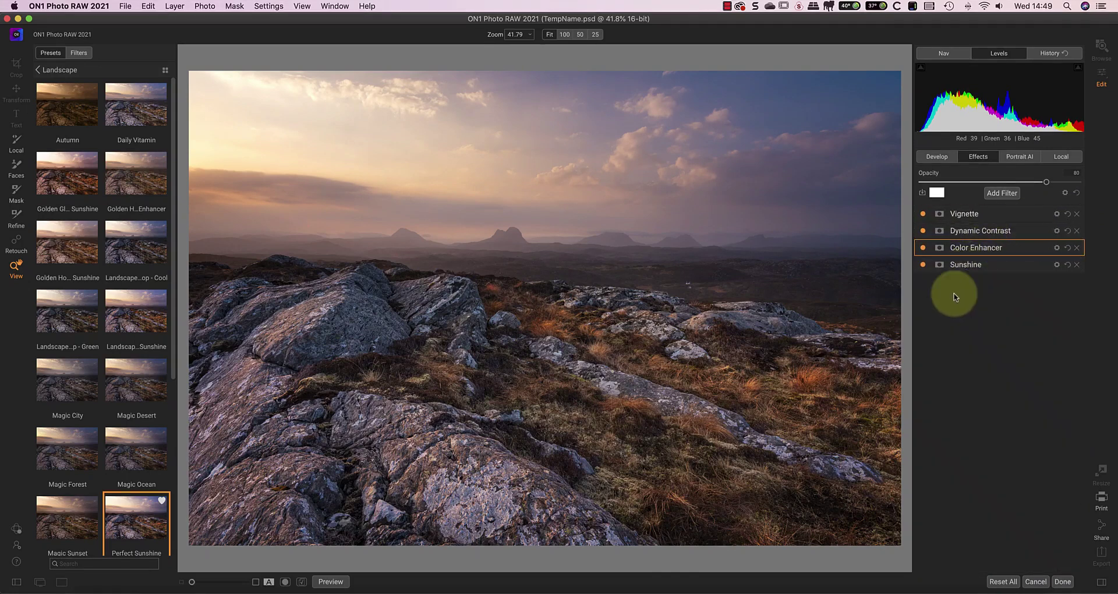
{"action": "left_click", "coordinate": [924, 247]}
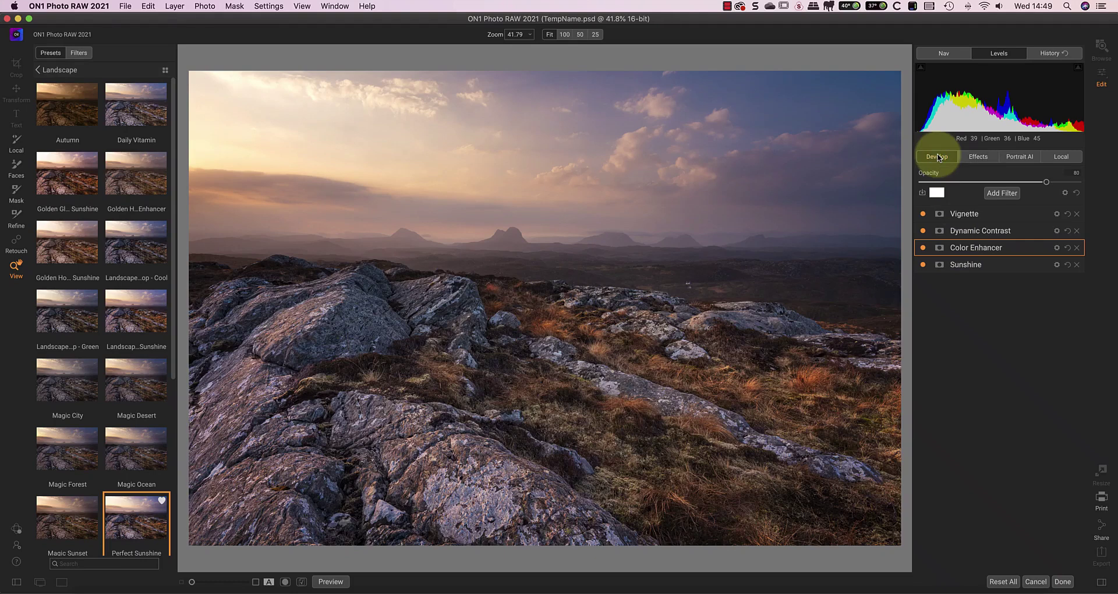
{"action": "left_click", "coordinate": [938, 157]}
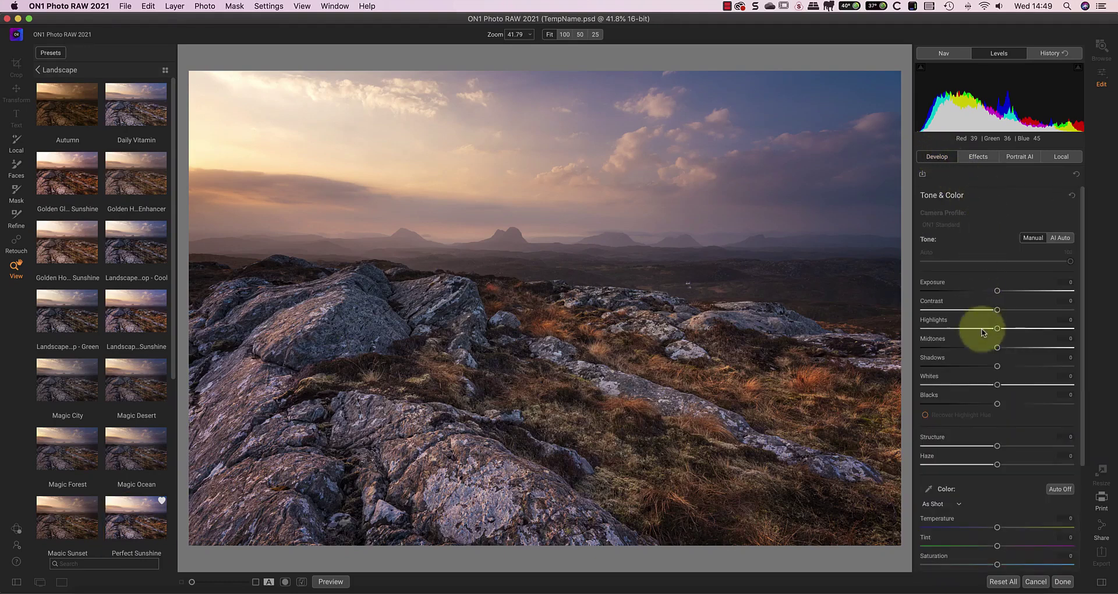
{"action": "mouse_move", "coordinate": [997, 366]}
{"action": "left_mouse_down"}
{"action": "mouse_move", "coordinate": [1009, 368]}
{"action": "mouse_move", "coordinate": [1001, 348]}
{"action": "left_mouse_up"}
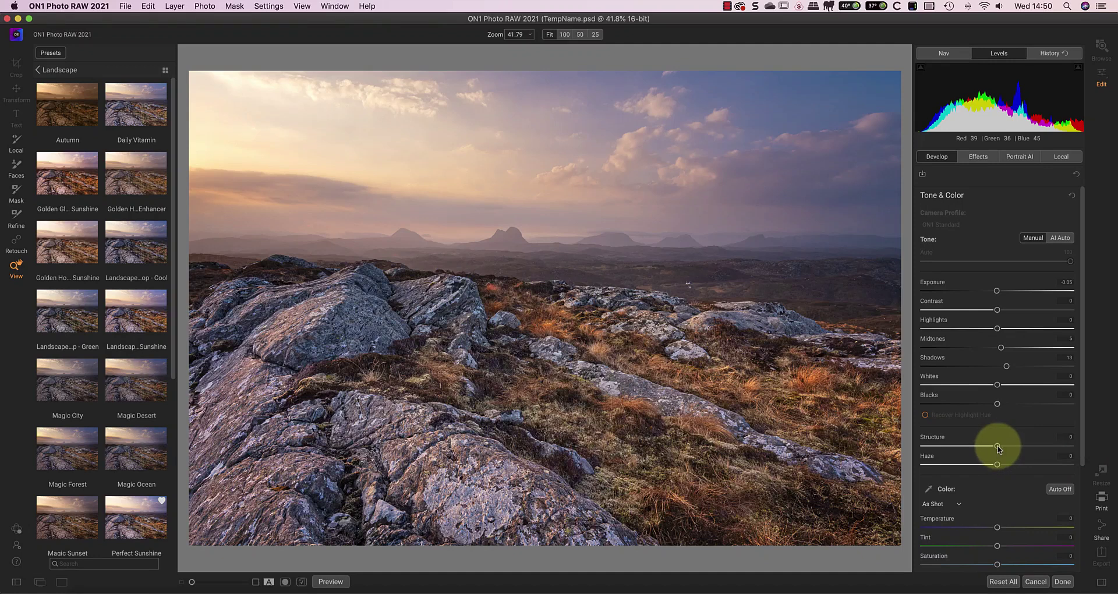
{"action": "left_click_drag", "start_coordinate": [996, 446], "coordinate": [1038, 448]}
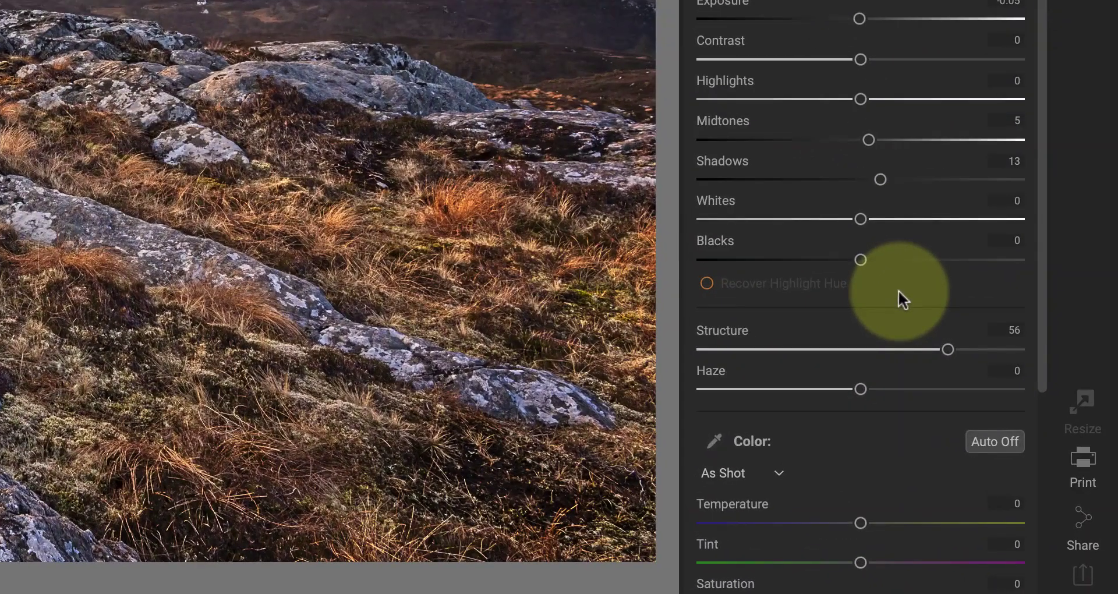
{"action": "double_click", "coordinate": [947, 351]}
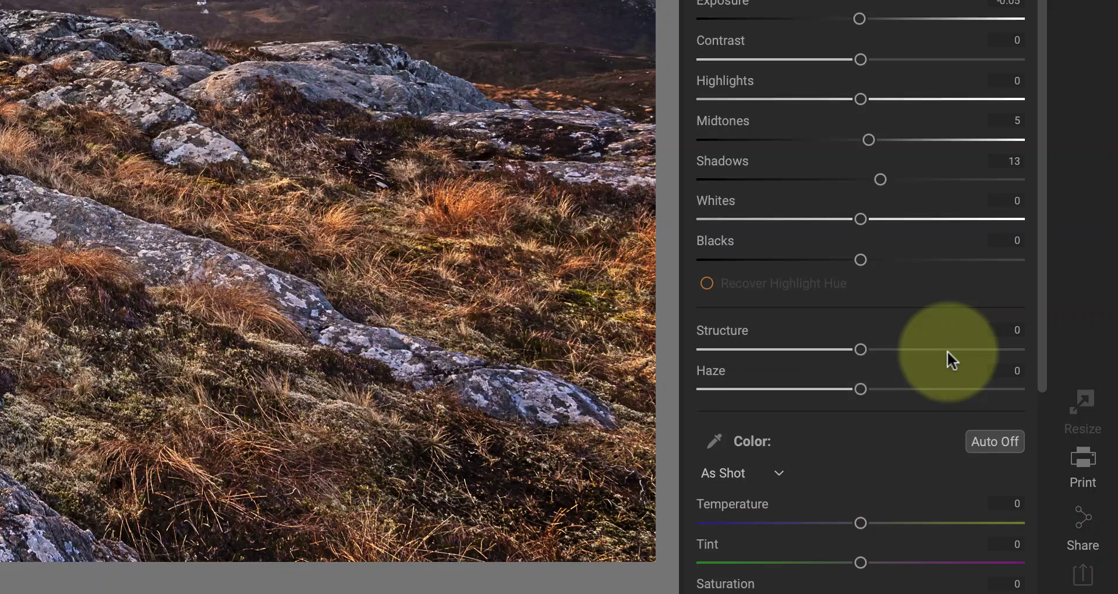
{"action": "left_click_drag", "start_coordinate": [872, 343], "coordinate": [938, 350]}
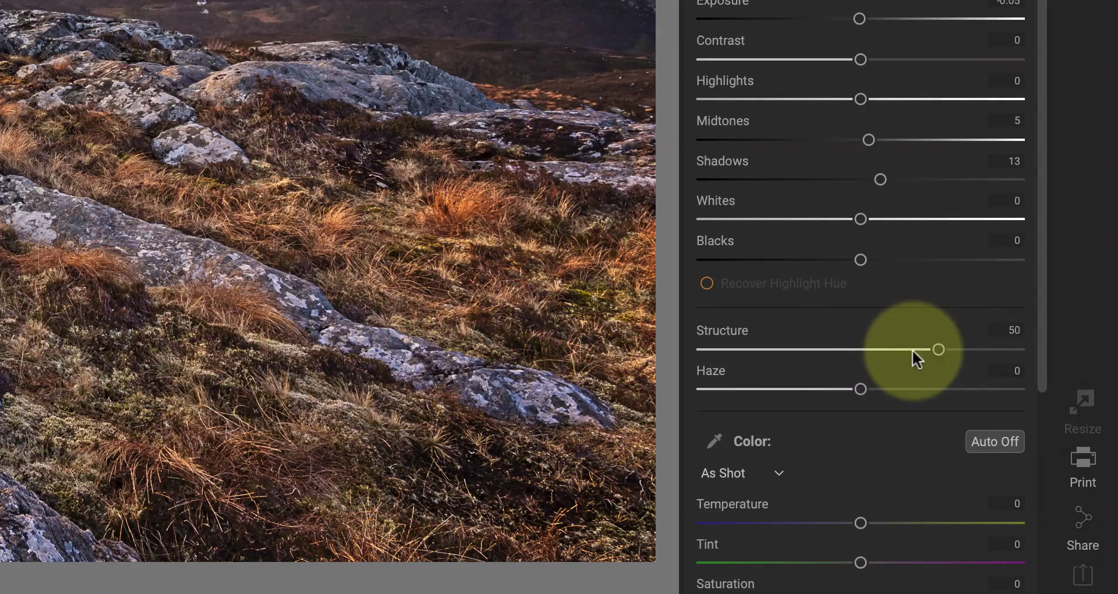
{"action": "double_click", "coordinate": [736, 333]}
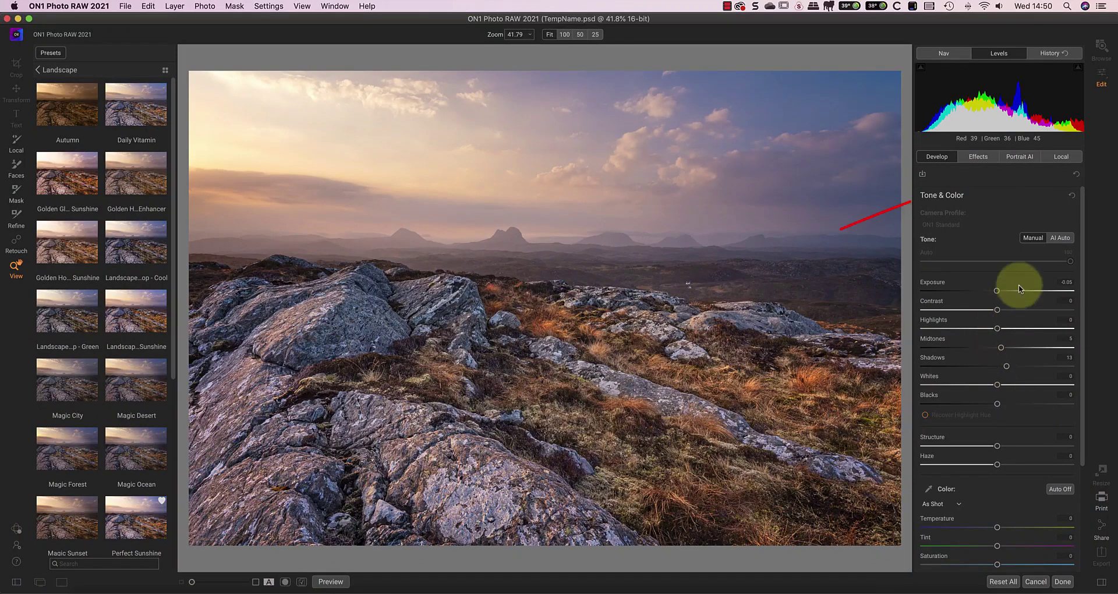
Place a local Gradient over the foreground, tilted to the rocky slope and narrowed.
{"action": "left_click", "coordinate": [1061, 157]}
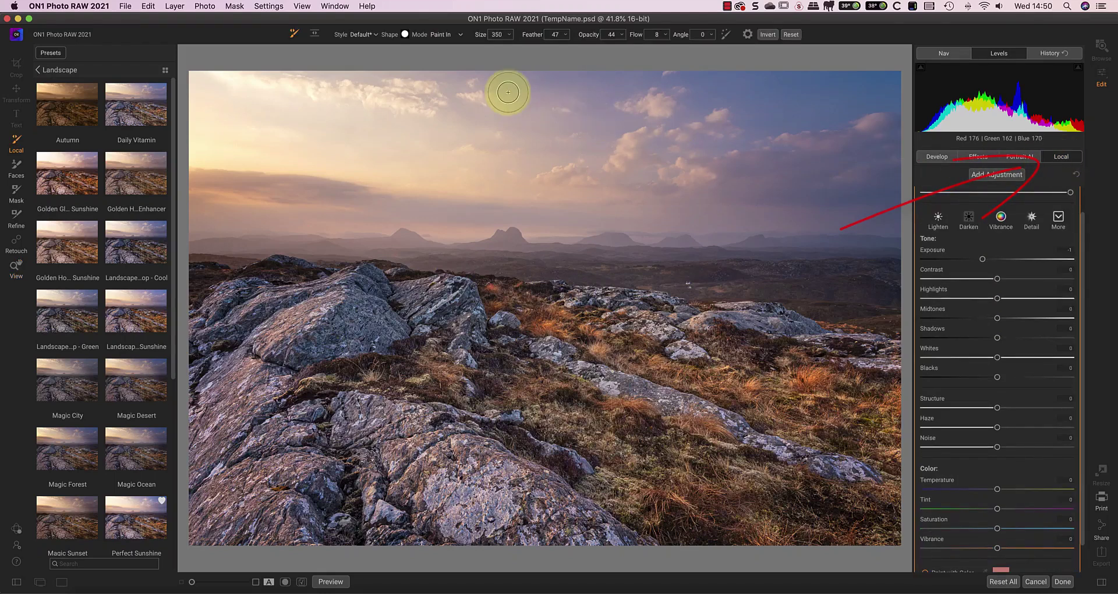
{"action": "left_click", "coordinate": [314, 33]}
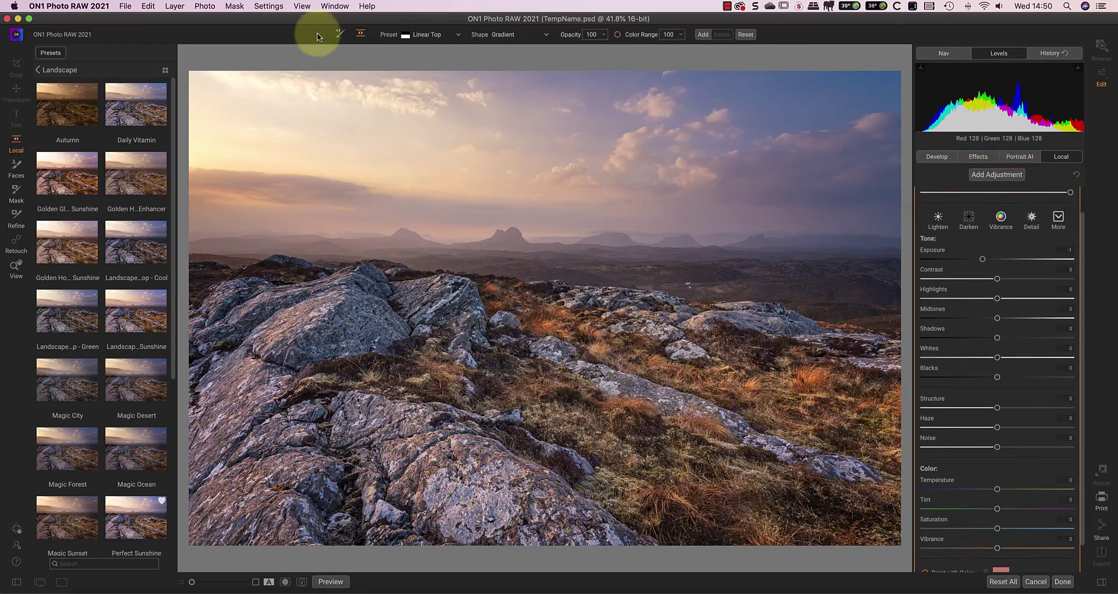
{"action": "left_click", "coordinate": [537, 283]}
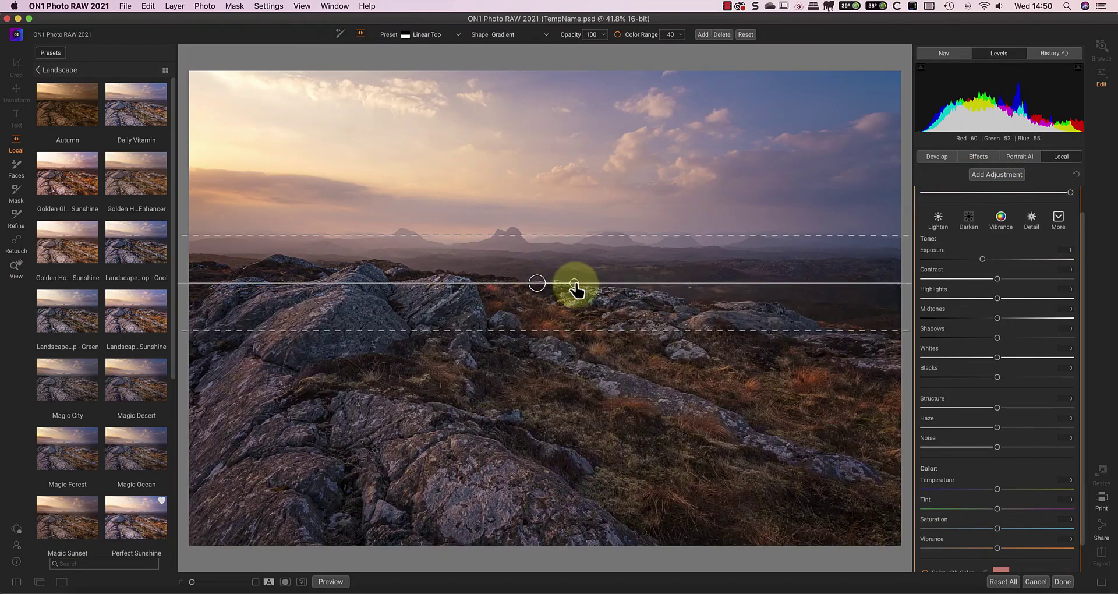
{"action": "left_click_drag", "start_coordinate": [575, 287], "coordinate": [532, 303]}
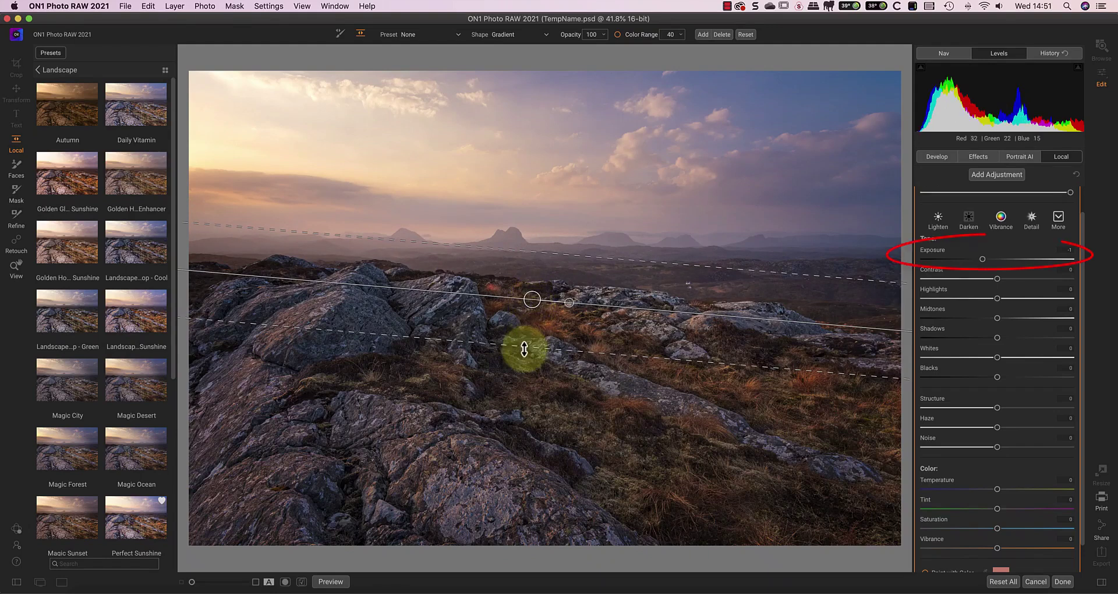
{"action": "left_click_drag", "start_coordinate": [519, 347], "coordinate": [532, 289]}
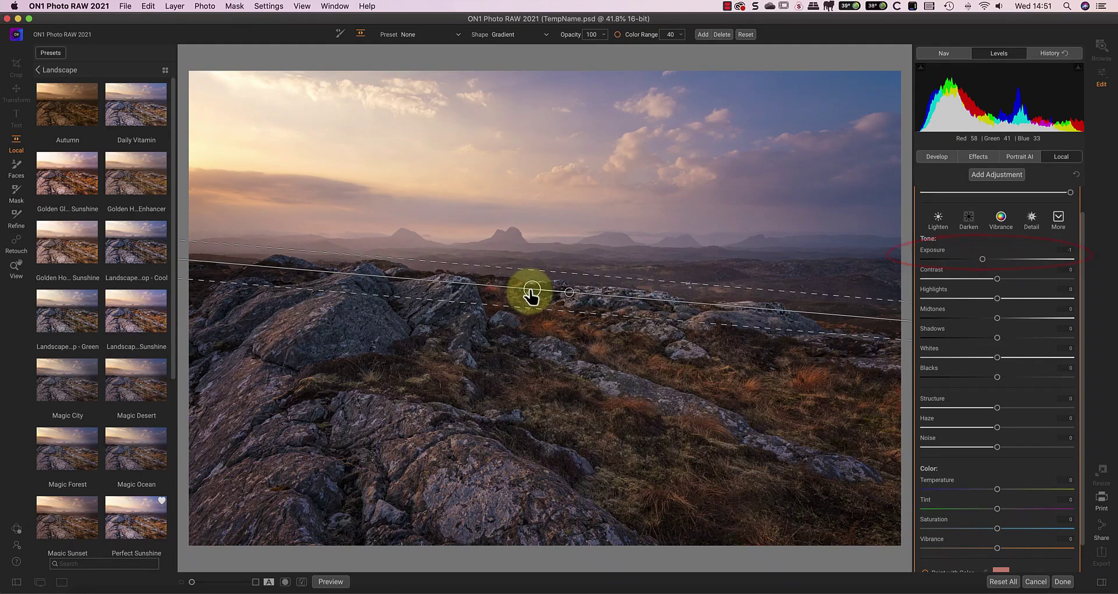
Set the gradient's exposure to -0.05, contrast to 10 and midtones to -13.
{"action": "left_click_drag", "start_coordinate": [983, 260], "coordinate": [994, 264]}
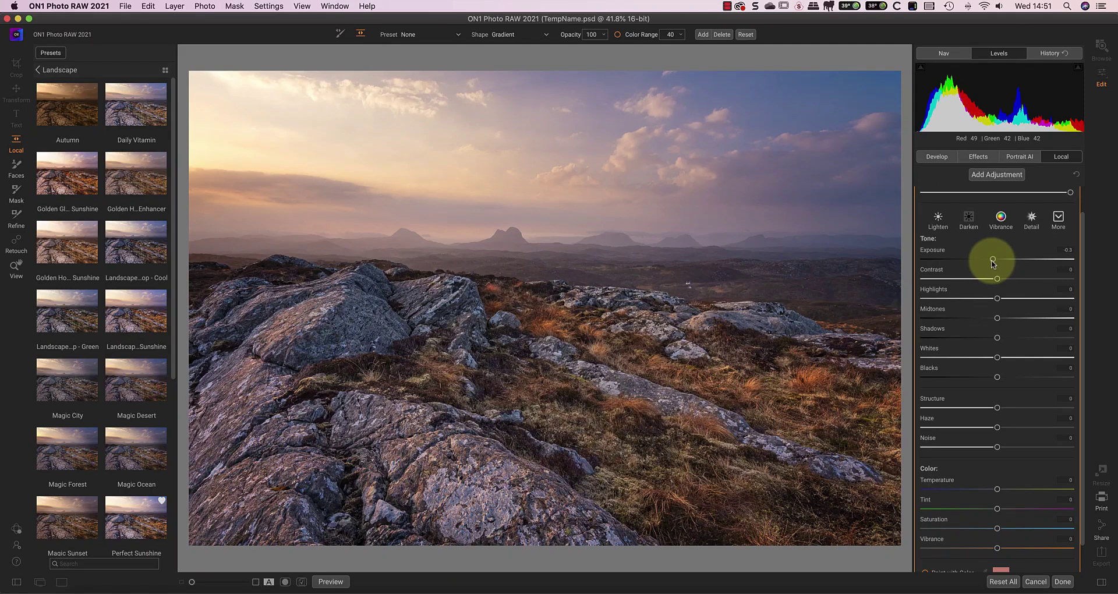
{"action": "left_click_drag", "start_coordinate": [998, 283], "coordinate": [1009, 282]}
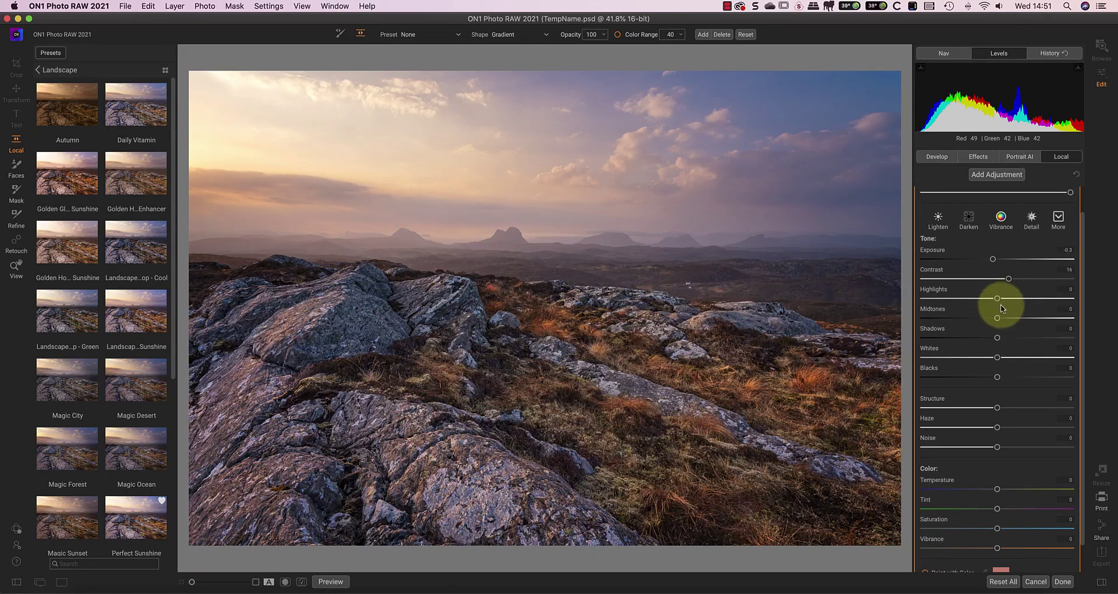
{"action": "left_click_drag", "start_coordinate": [997, 319], "coordinate": [986, 318]}
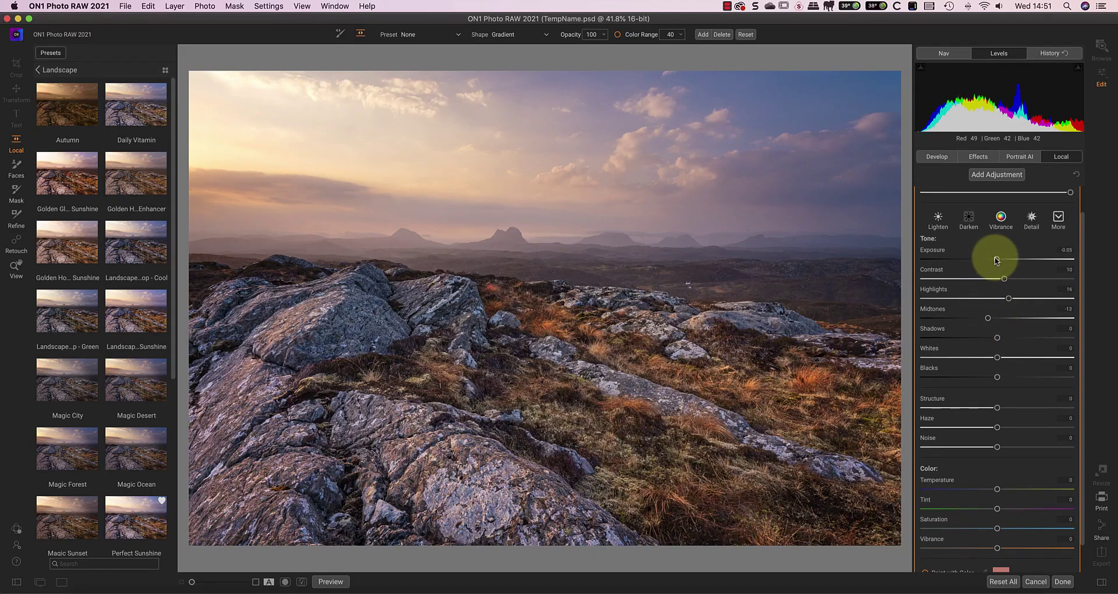
Add a second gradient adjustment with narrowed feather, leveled along the horizon.
{"action": "left_click", "coordinate": [974, 178]}
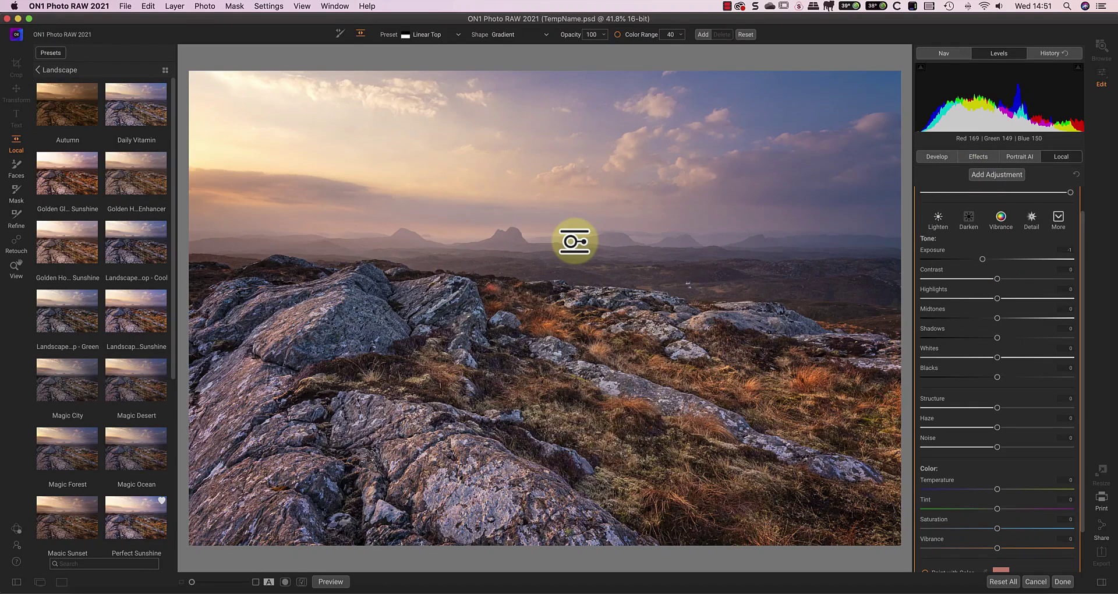
{"action": "left_click", "coordinate": [575, 241]}
{"action": "left_click_drag", "start_coordinate": [613, 241], "coordinate": [554, 242]}
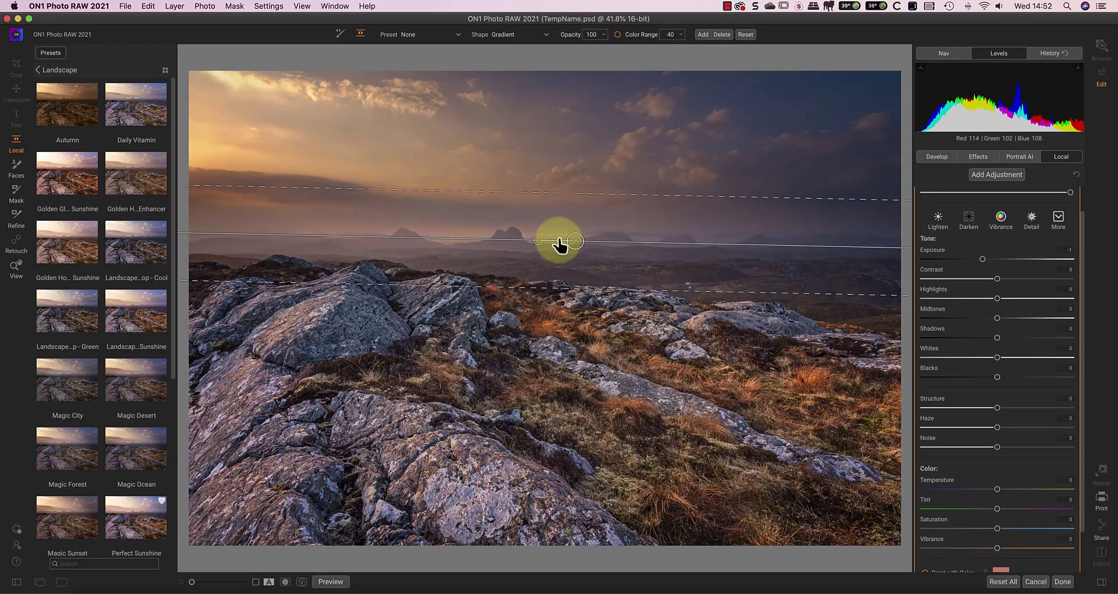
{"action": "left_click_drag", "start_coordinate": [590, 289], "coordinate": [589, 267]}
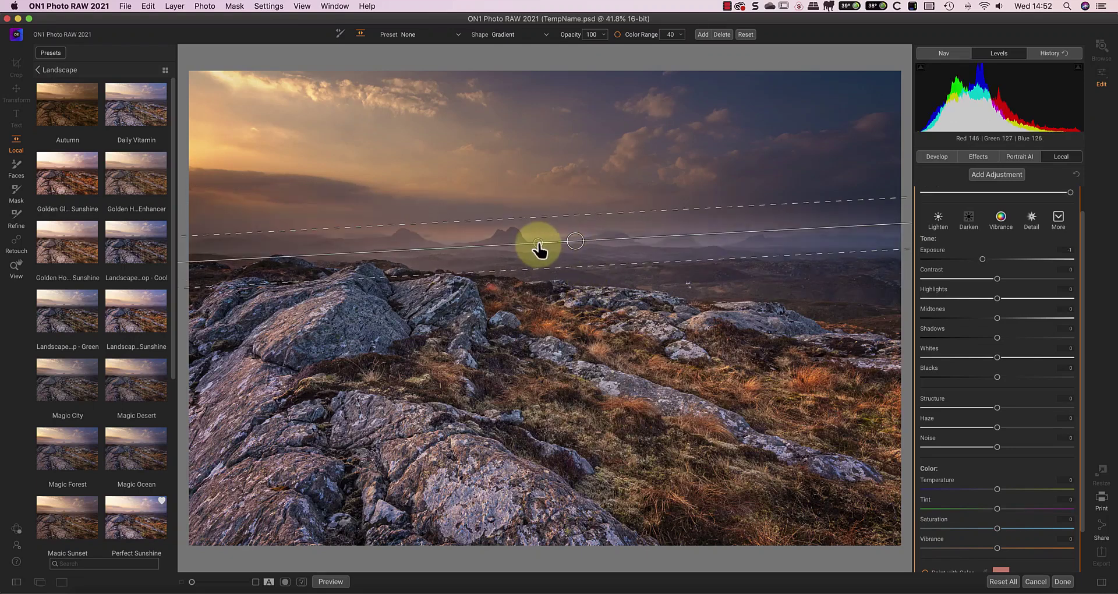
{"action": "left_click_drag", "start_coordinate": [539, 249], "coordinate": [539, 244]}
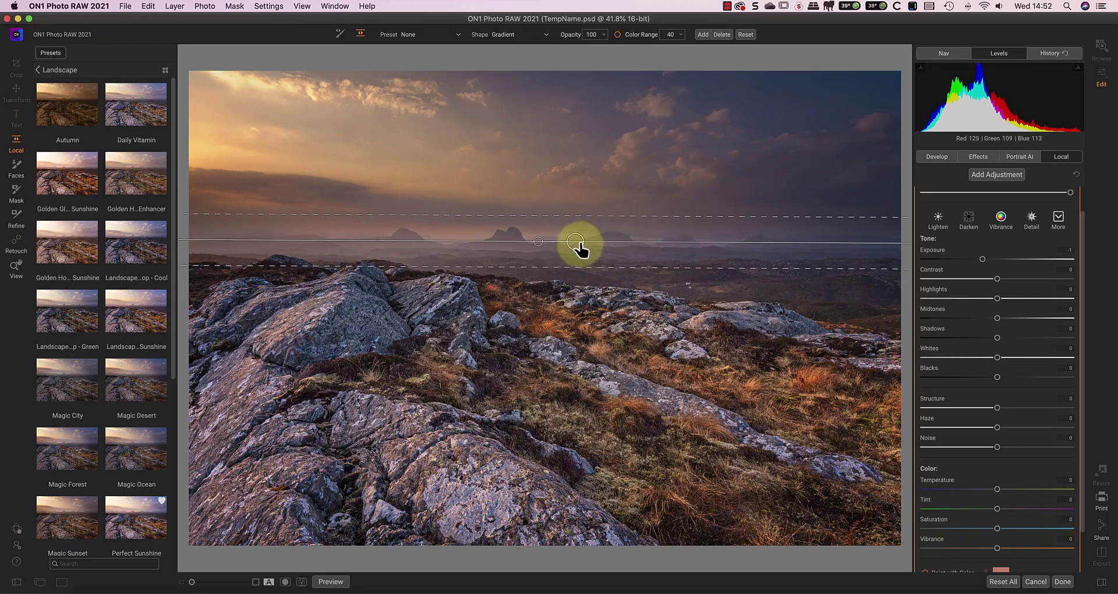
{"action": "left_click", "coordinate": [983, 259]}
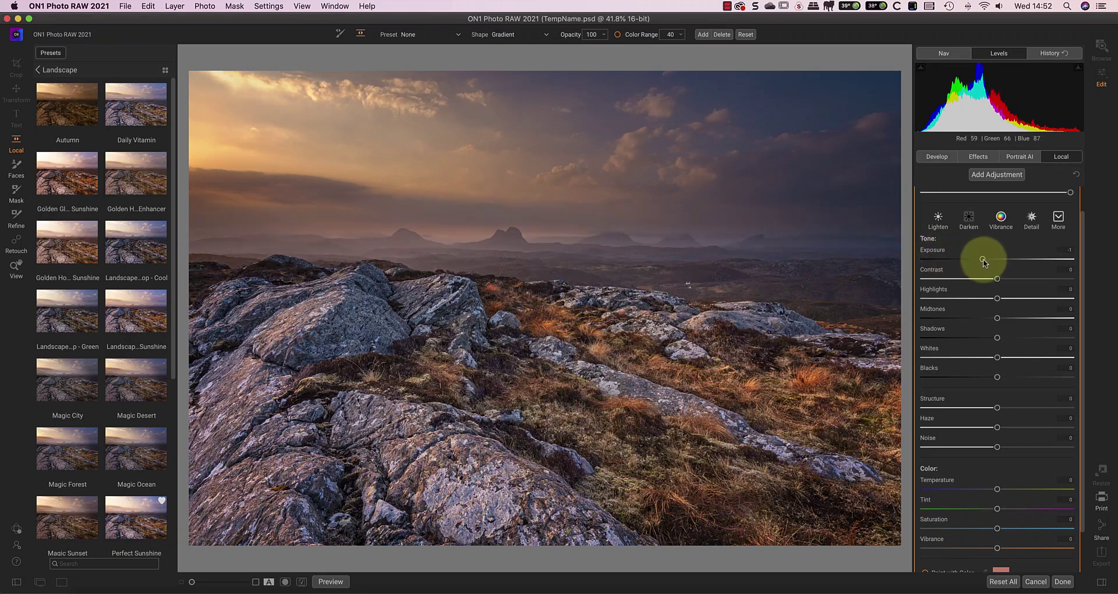
Set the horizon gradient to exposure 0, highlights -34 and haze -15, then return to Effects.
{"action": "left_click_drag", "start_coordinate": [983, 258], "coordinate": [997, 259]}
{"action": "left_click_drag", "start_coordinate": [997, 298], "coordinate": [973, 299]}
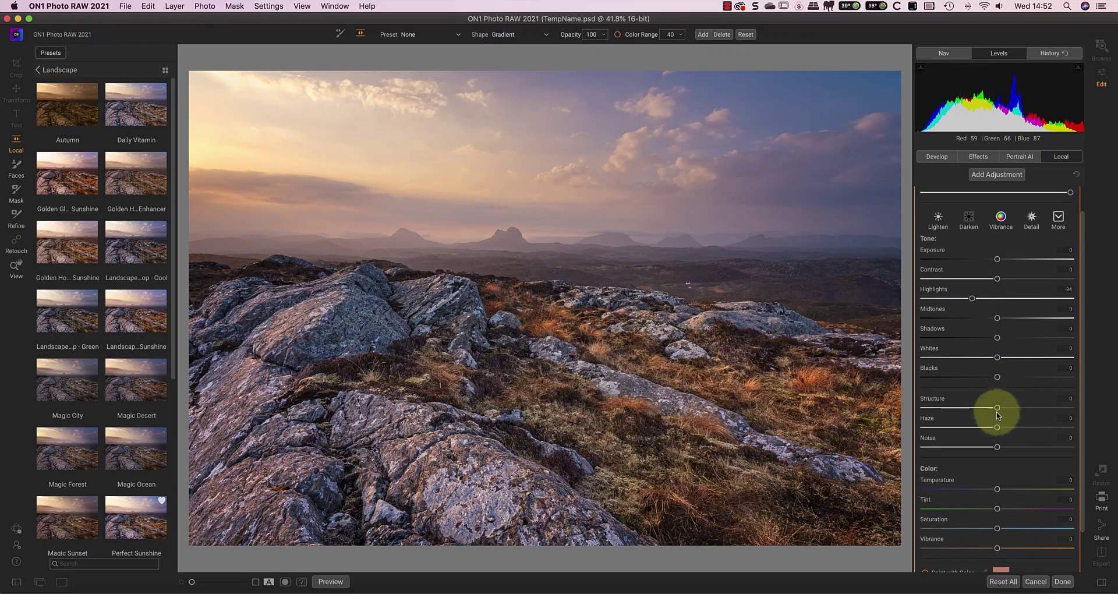
{"action": "left_click_drag", "start_coordinate": [997, 427], "coordinate": [986, 430]}
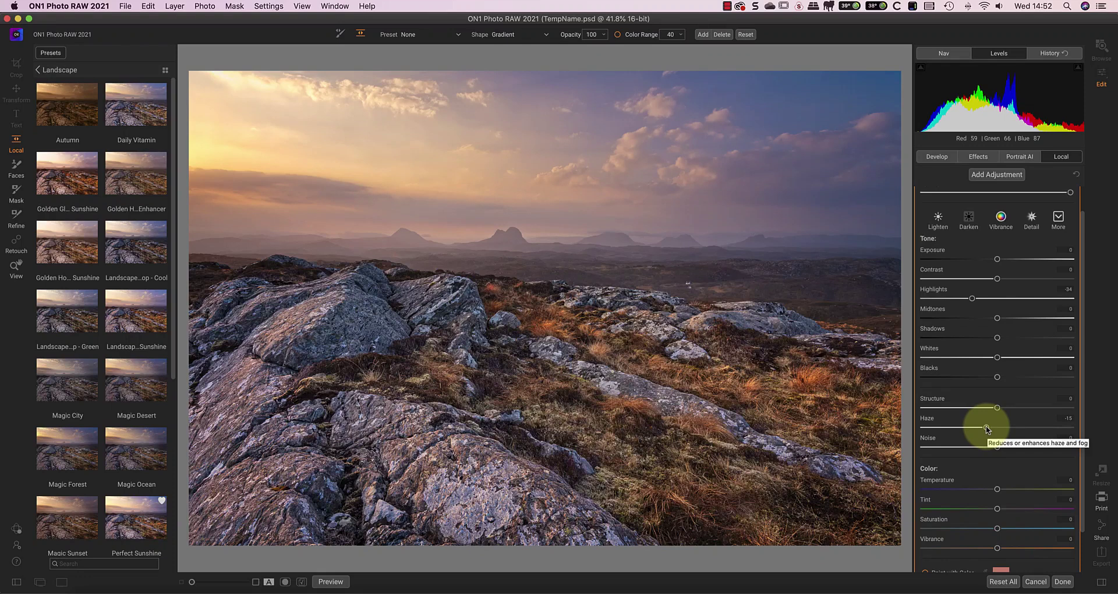
{"action": "left_click", "coordinate": [980, 157]}
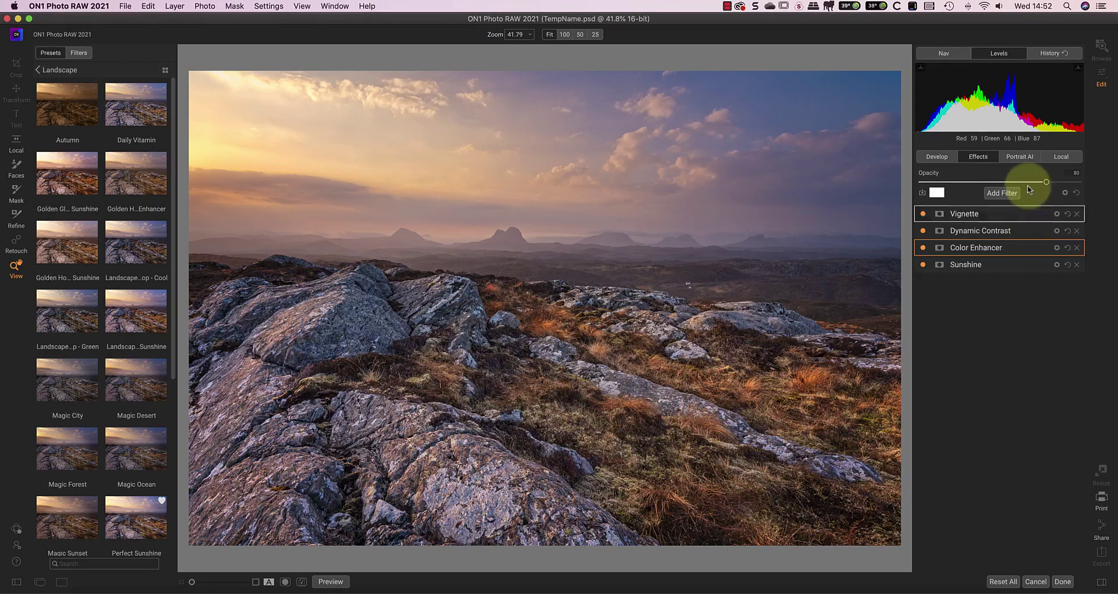
Add a Glow filter with amount 50 and the Lighter style.
{"action": "left_click", "coordinate": [997, 214]}
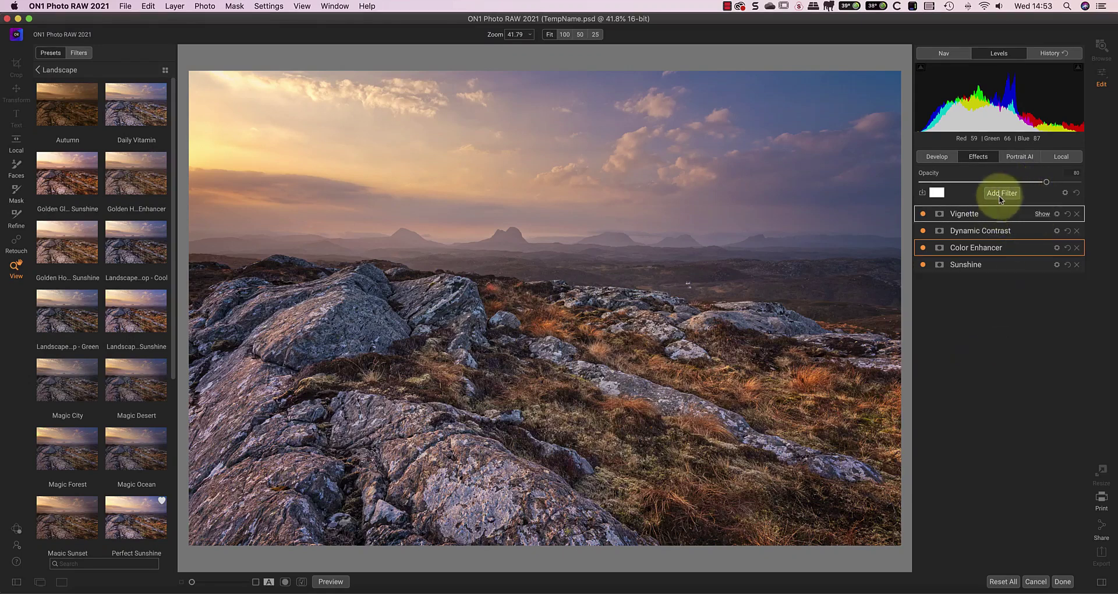
{"action": "left_click", "coordinate": [1001, 194]}
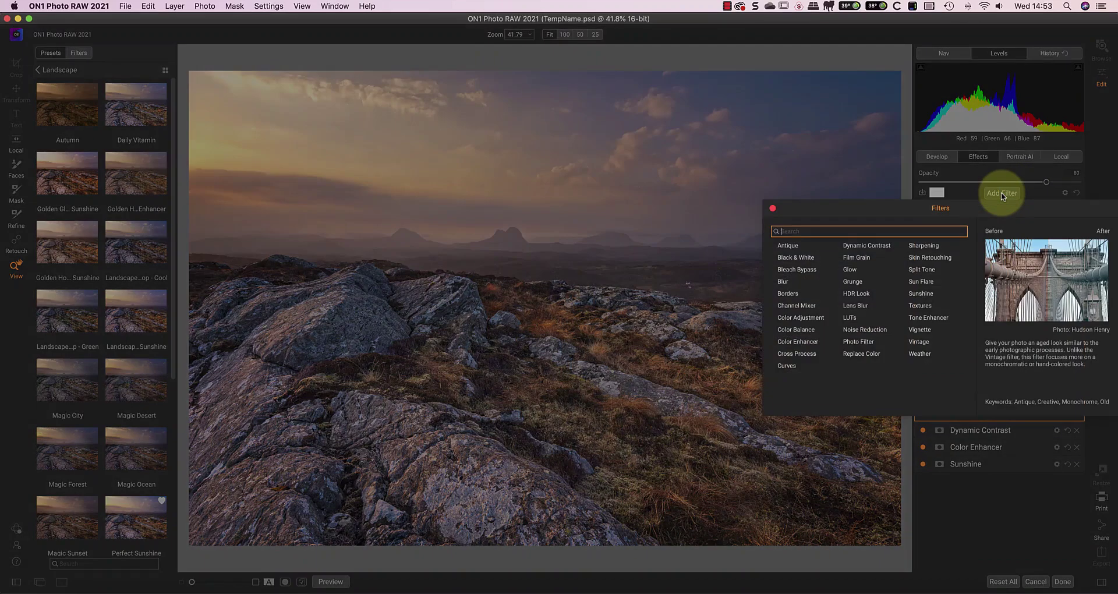
{"action": "left_click", "coordinate": [849, 269]}
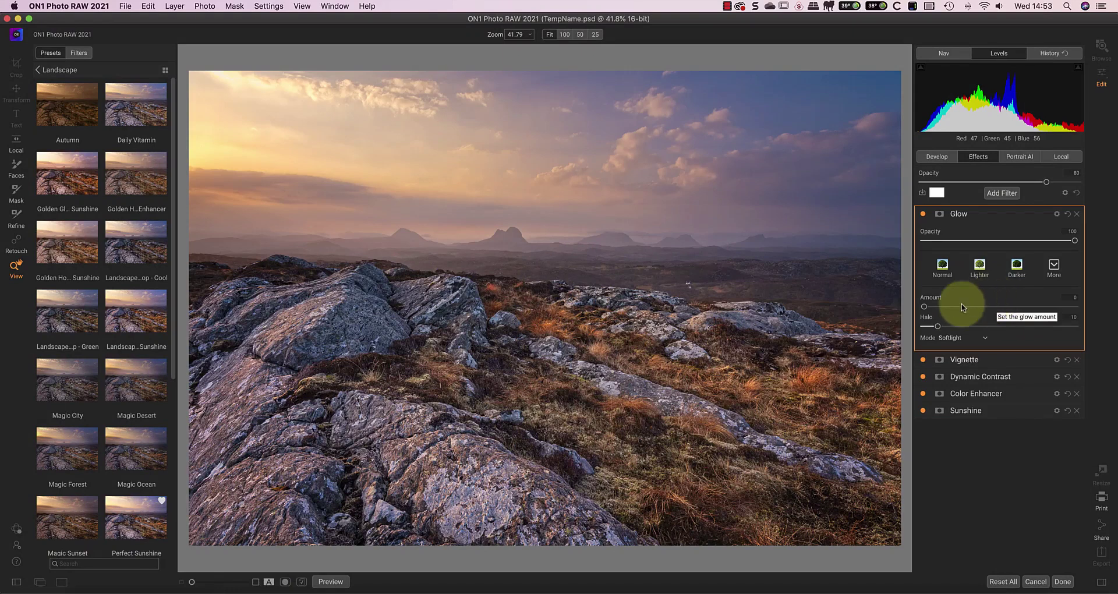
{"action": "mouse_move", "coordinate": [924, 306]}
{"action": "left_mouse_down"}
{"action": "mouse_move", "coordinate": [1028, 307]}
{"action": "mouse_move", "coordinate": [913, 310]}
{"action": "left_mouse_up"}
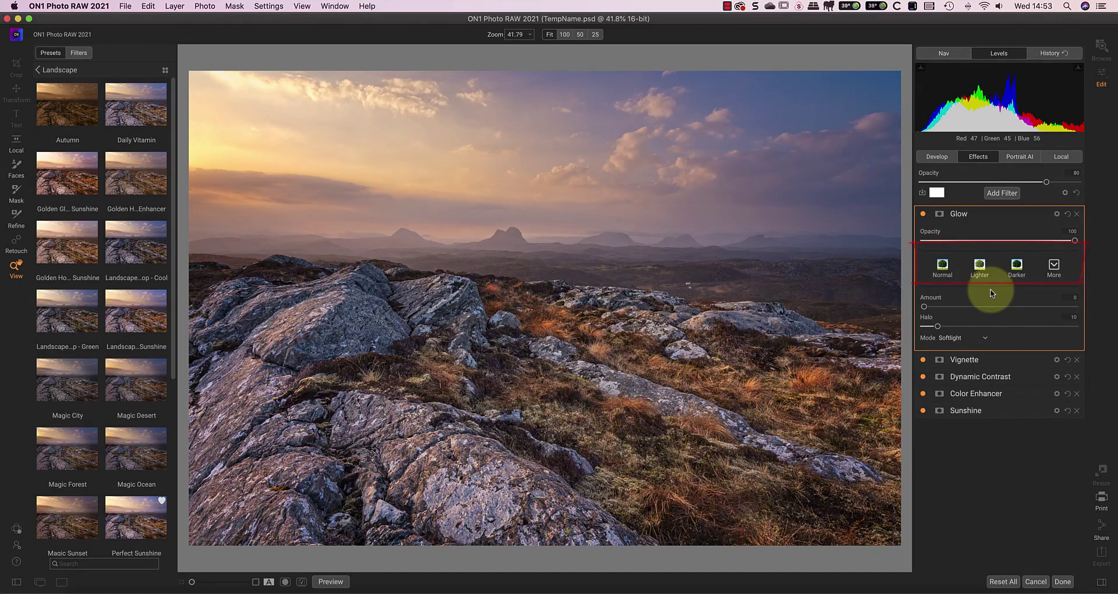
{"action": "left_click", "coordinate": [1054, 266]}
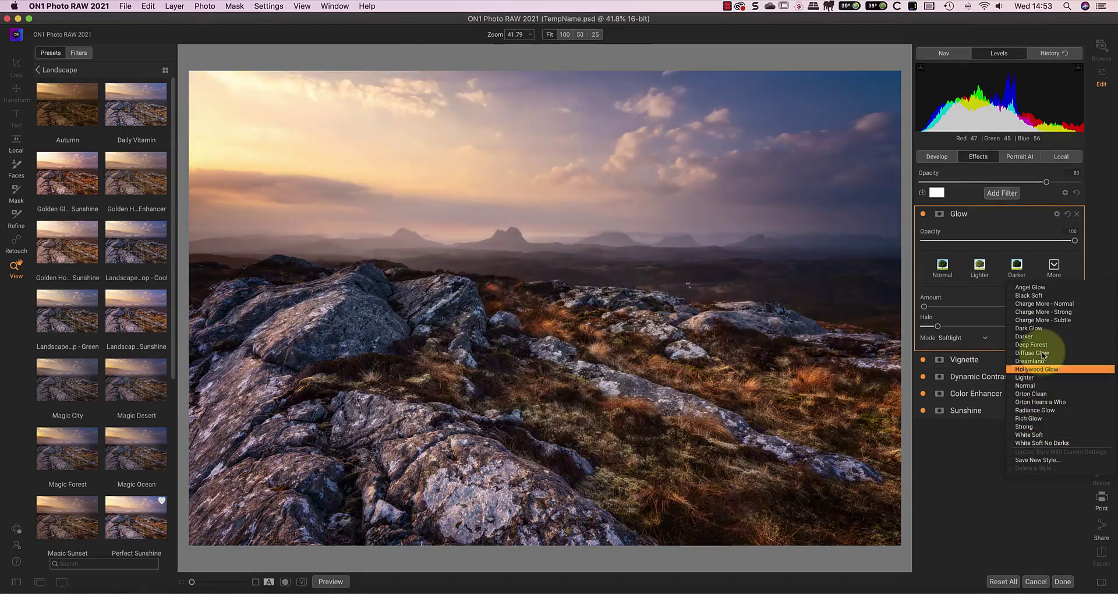
{"action": "left_click", "coordinate": [1054, 263]}
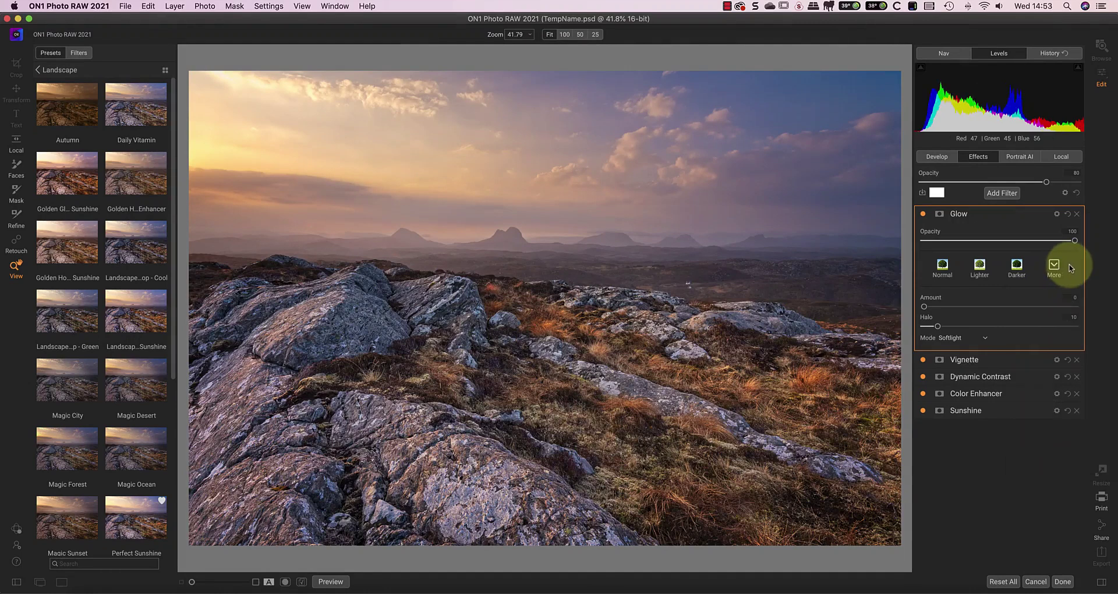
{"action": "left_click", "coordinate": [1055, 265]}
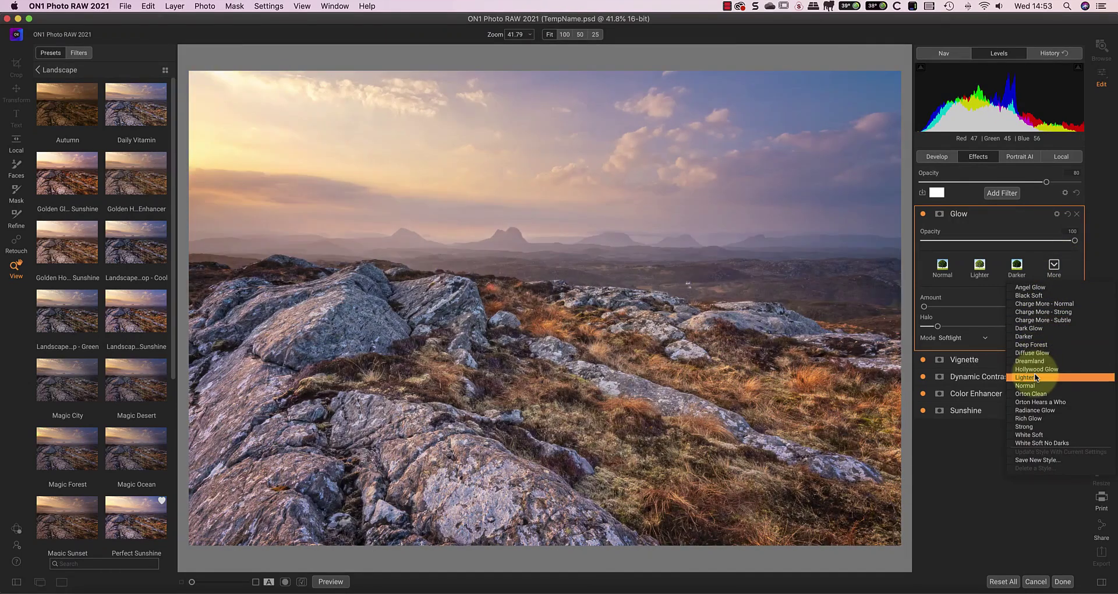
{"action": "left_click", "coordinate": [1045, 378]}
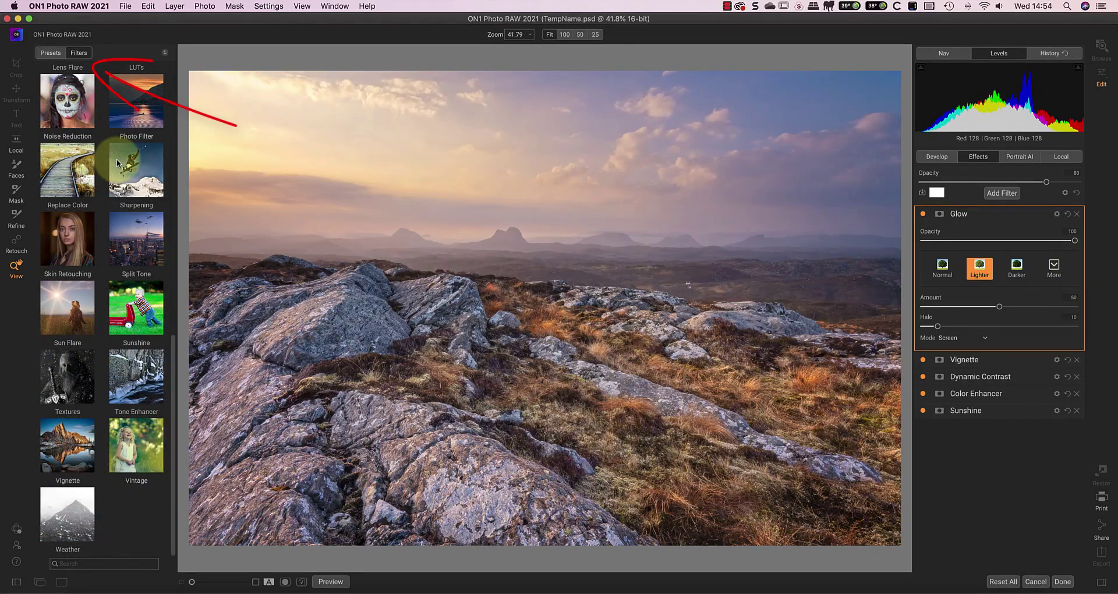
Apply the Diffuse Glow preset and display the Glow presets as large thumbnails.
{"action": "scroll", "coordinate": [116, 163], "scroll_direction": "up", "scroll_amount": 2}
{"action": "scroll", "coordinate": [116, 163], "scroll_direction": "up", "scroll_amount": 2}
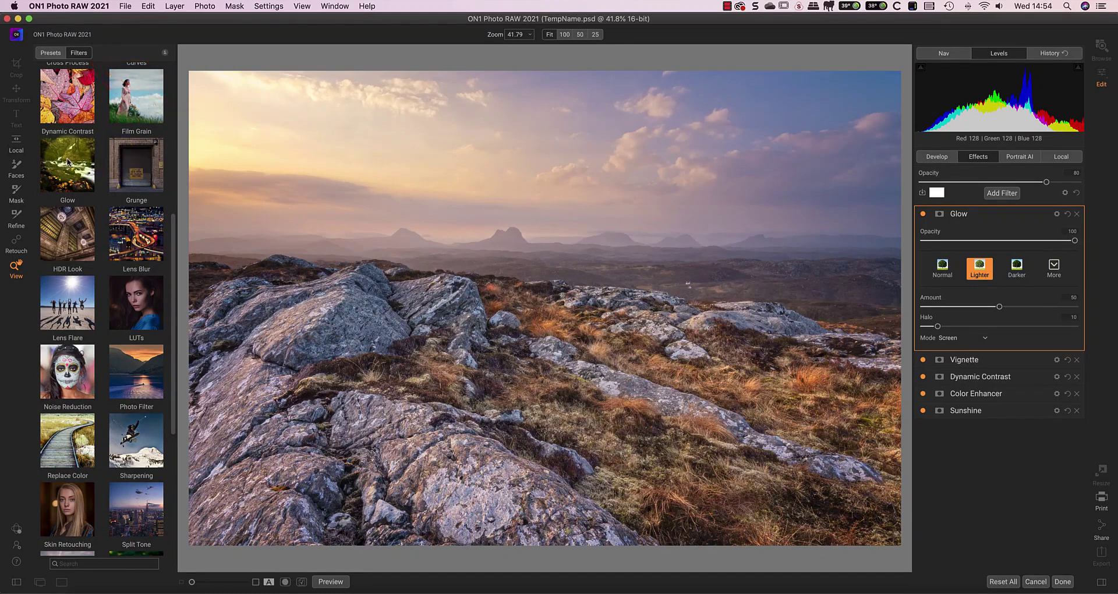
{"action": "left_click", "coordinate": [67, 163]}
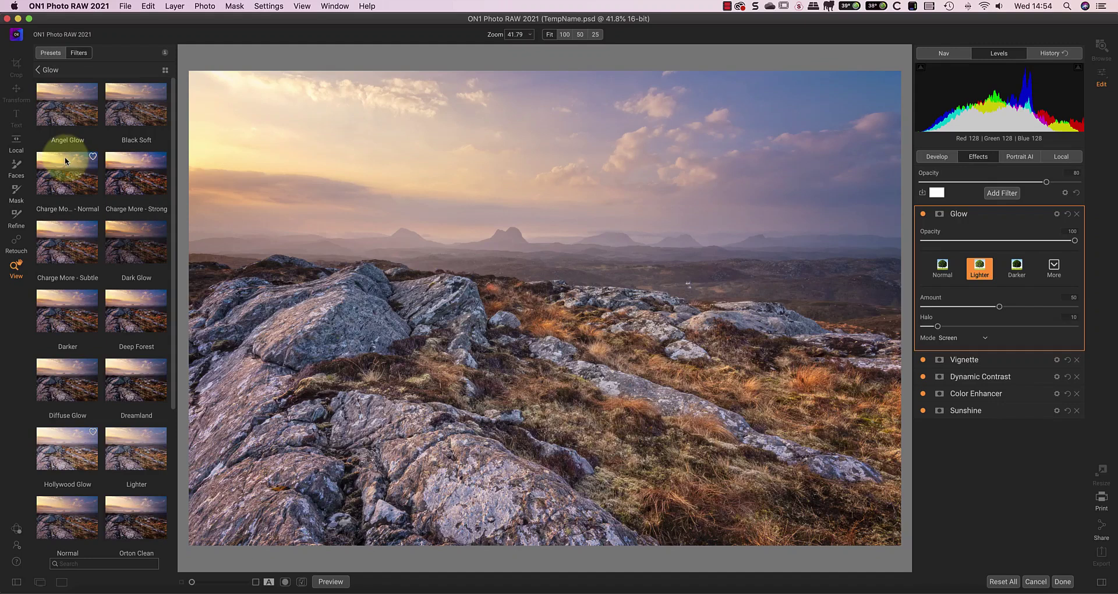
{"action": "scroll", "coordinate": [113, 238], "scroll_direction": "down", "scroll_amount": 3}
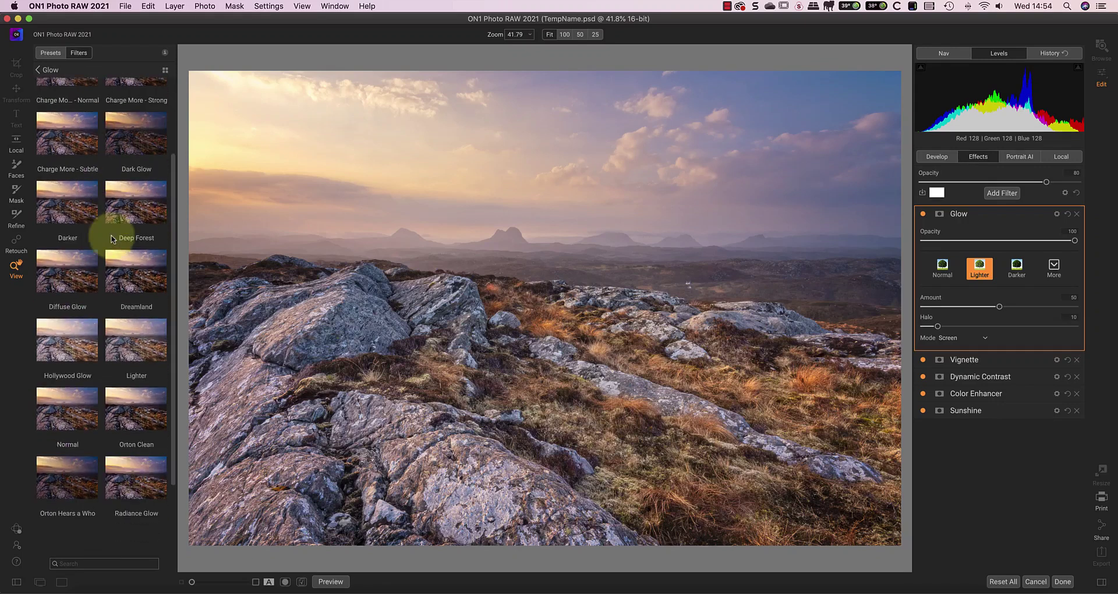
{"action": "scroll", "coordinate": [112, 237], "scroll_direction": "down", "scroll_amount": 3}
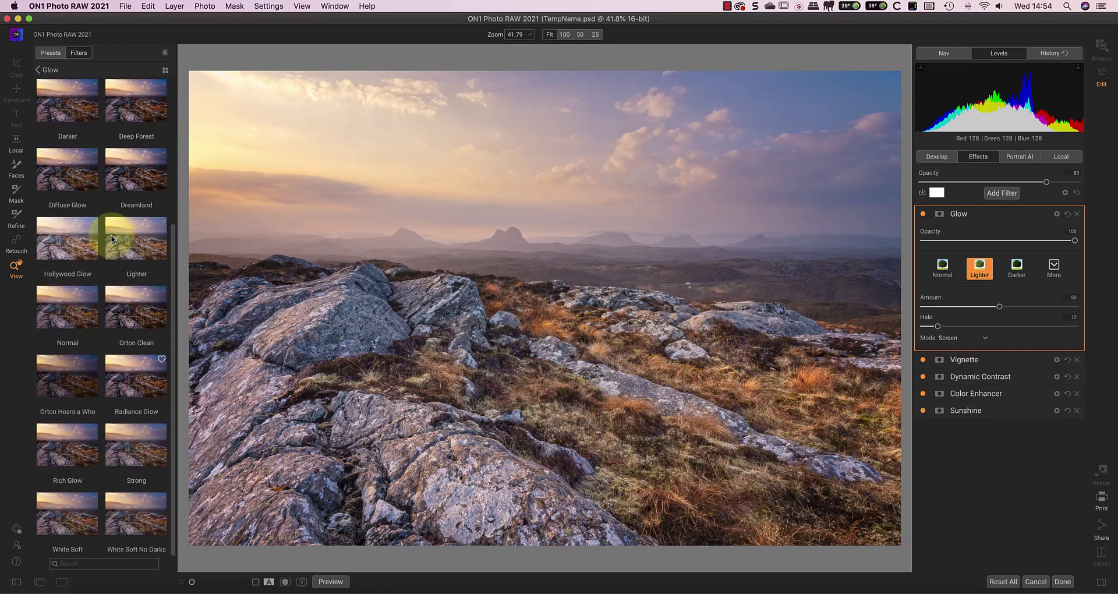
{"action": "mouse_move", "coordinate": [67, 271]}
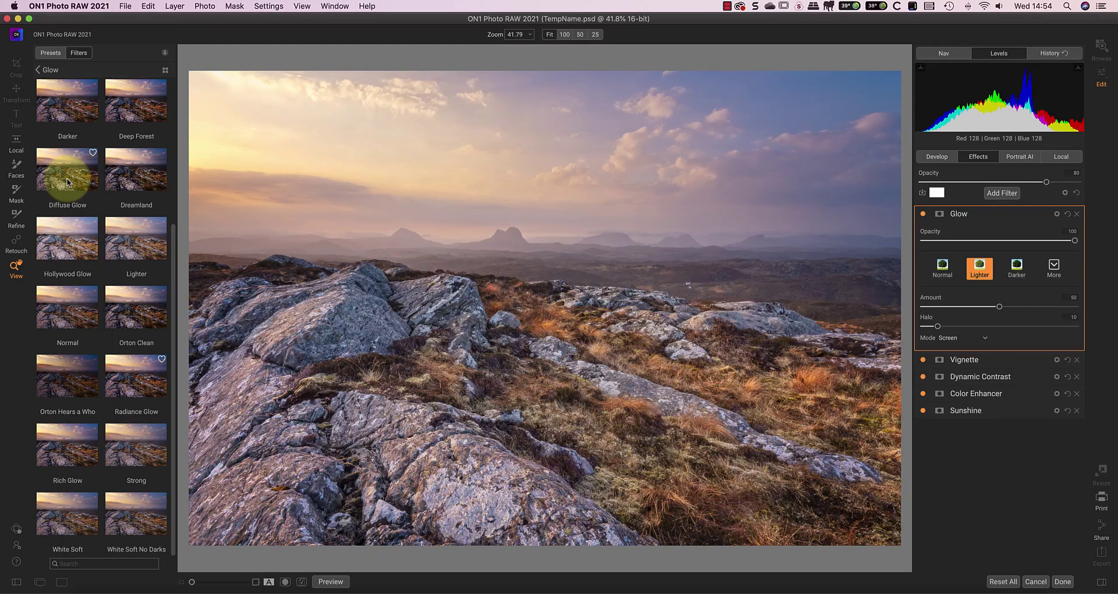
{"action": "left_click", "coordinate": [67, 182]}
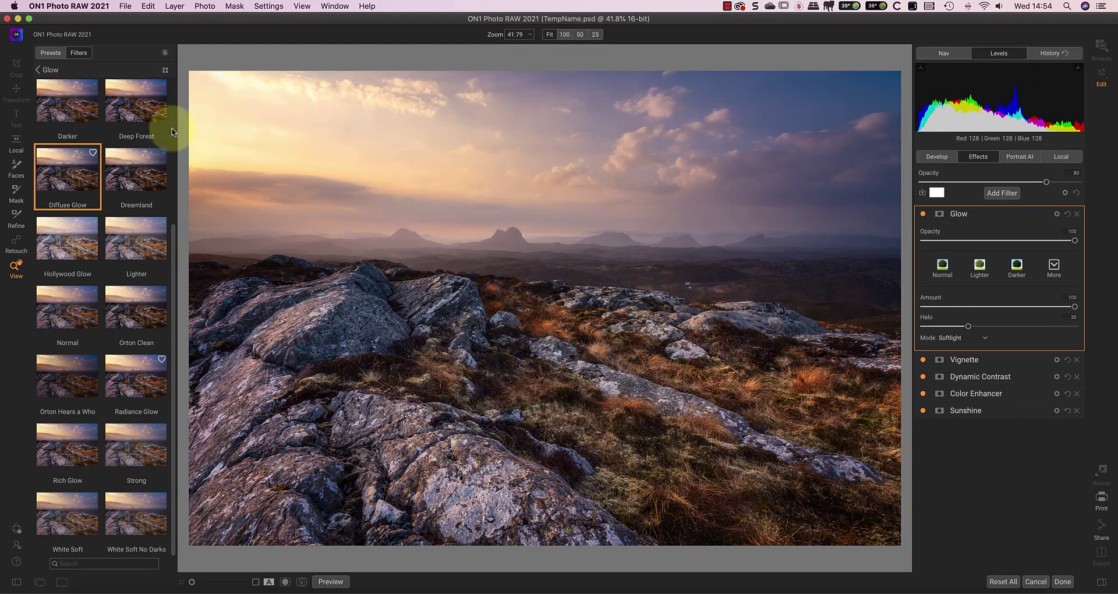
{"action": "left_click", "coordinate": [165, 71]}
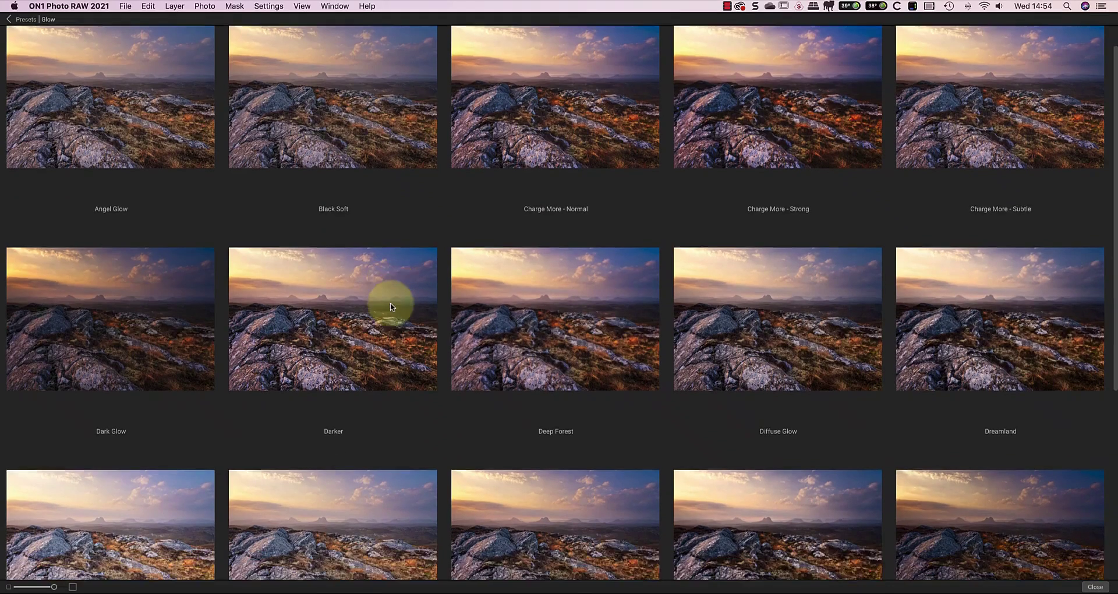
Apply the Radiance Glow preset to the Glow filter (amount 80, halo 10, Softlight blending).
{"action": "scroll", "coordinate": [391, 304], "scroll_direction": "down", "scroll_amount": 5}
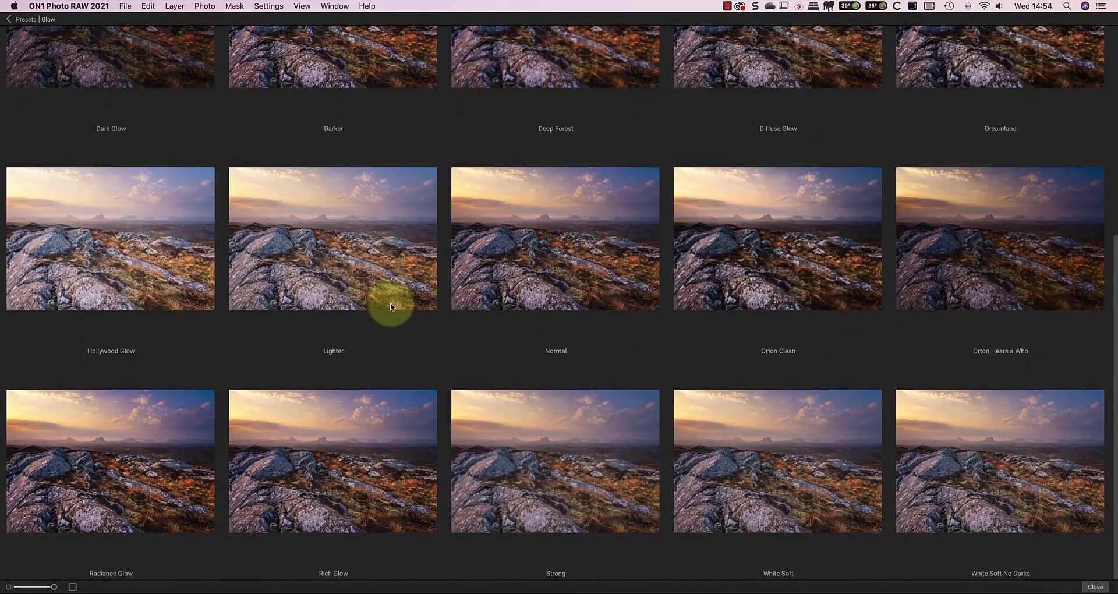
{"action": "left_click", "coordinate": [123, 450]}
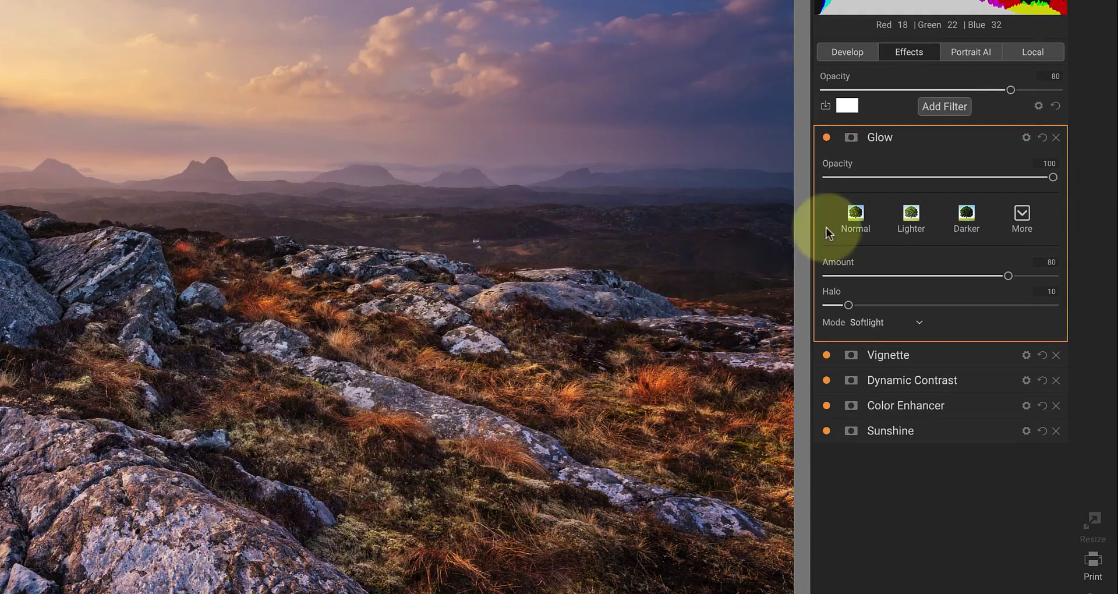
Restrict the Glow filter to midtones with range widened to 42, and show its mask options.
{"action": "left_click", "coordinate": [1025, 140]}
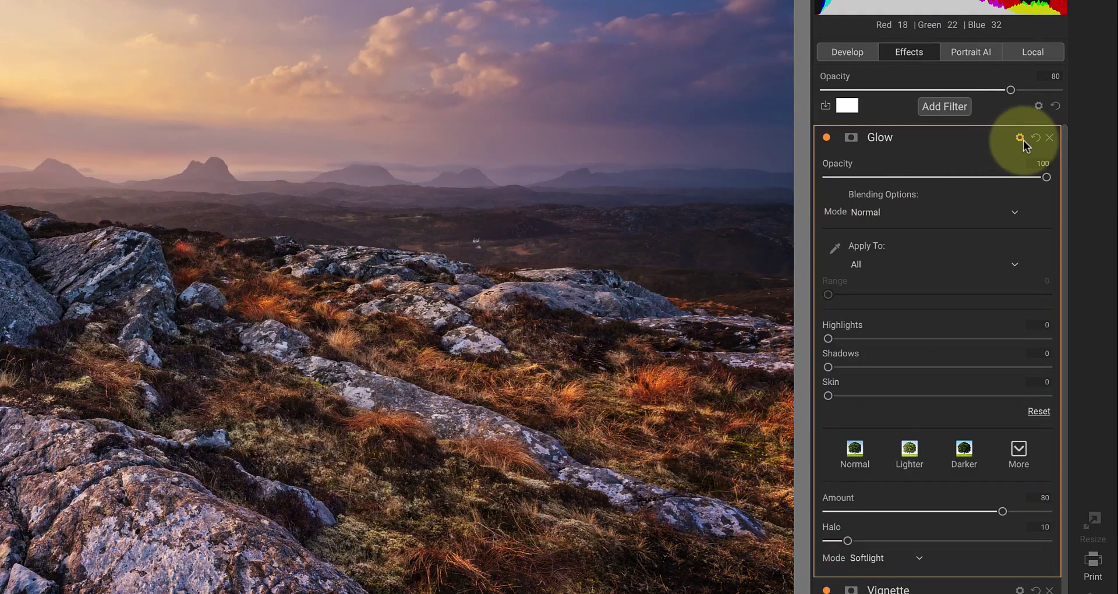
{"action": "left_click", "coordinate": [1015, 266]}
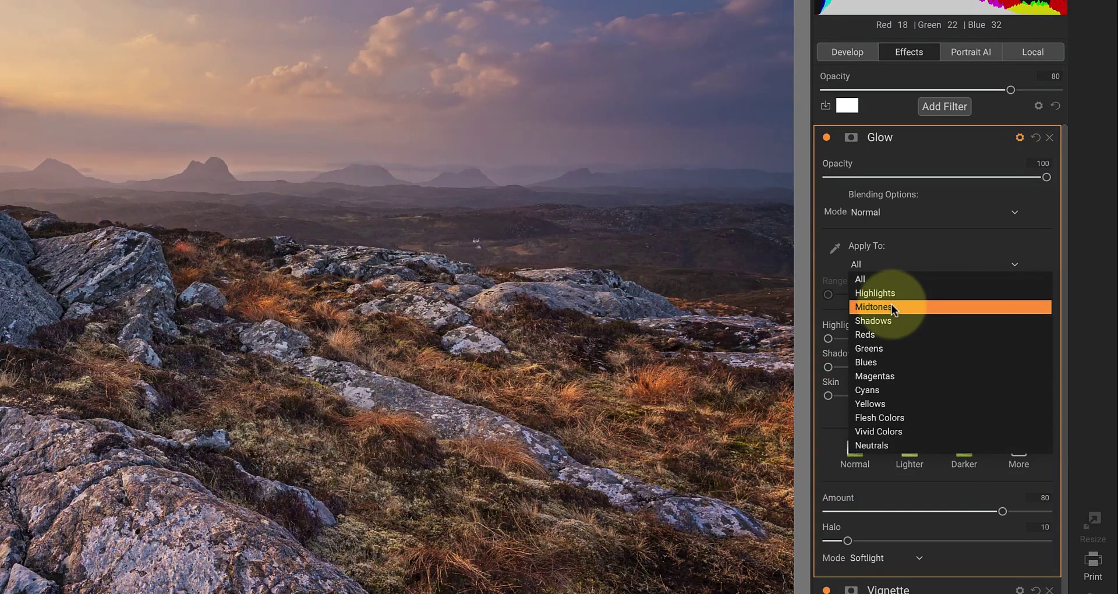
{"action": "left_click", "coordinate": [892, 307]}
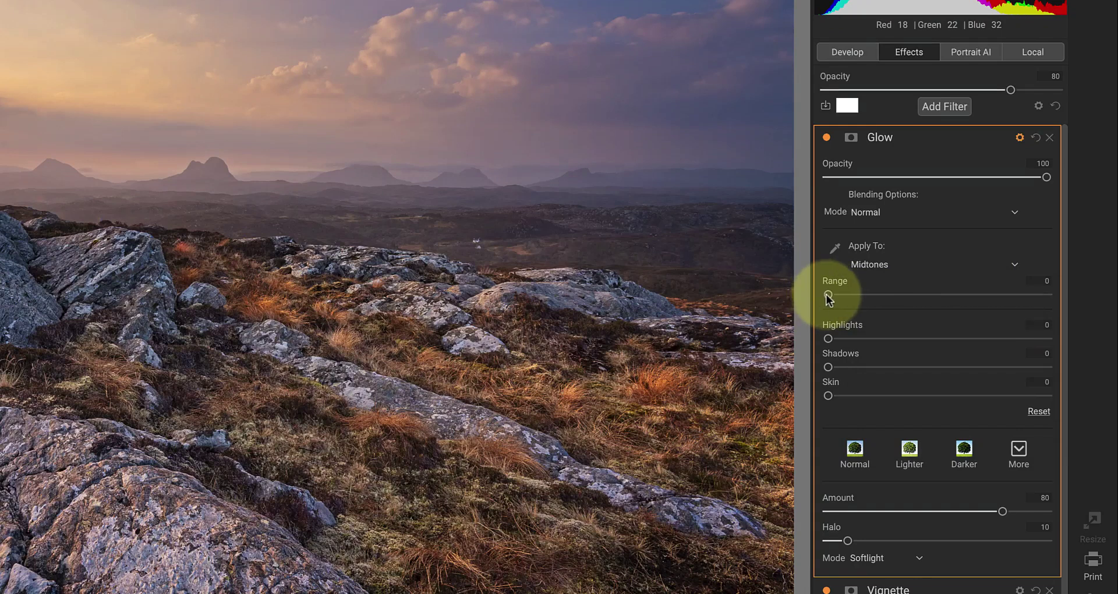
{"action": "mouse_move", "coordinate": [828, 296]}
{"action": "left_mouse_down"}
{"action": "mouse_move", "coordinate": [1042, 295]}
{"action": "mouse_move", "coordinate": [893, 295]}
{"action": "mouse_move", "coordinate": [922, 295]}
{"action": "left_mouse_up"}
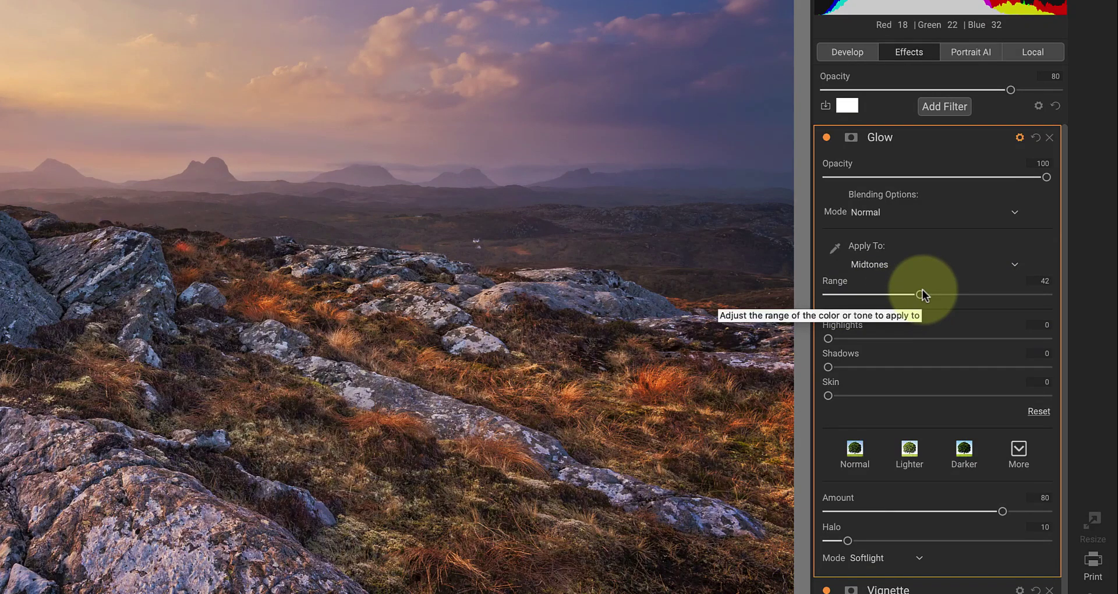
{"action": "left_click", "coordinate": [851, 138]}
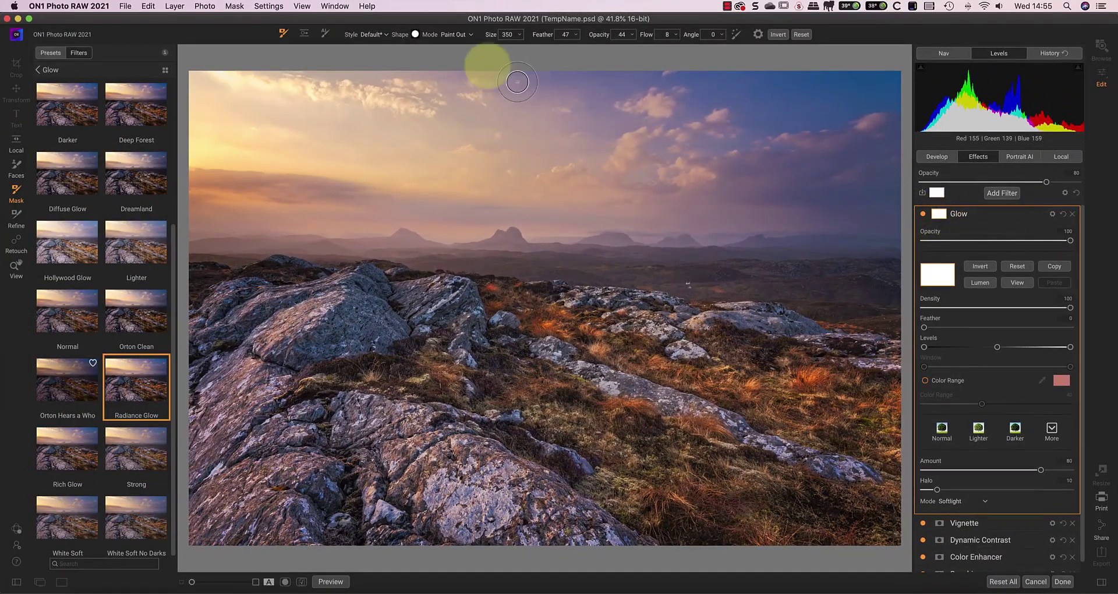
Add a tilted Linear Top gradient mask to the Radiance Glow, keeping it off the sky.
{"action": "left_click", "coordinate": [306, 34]}
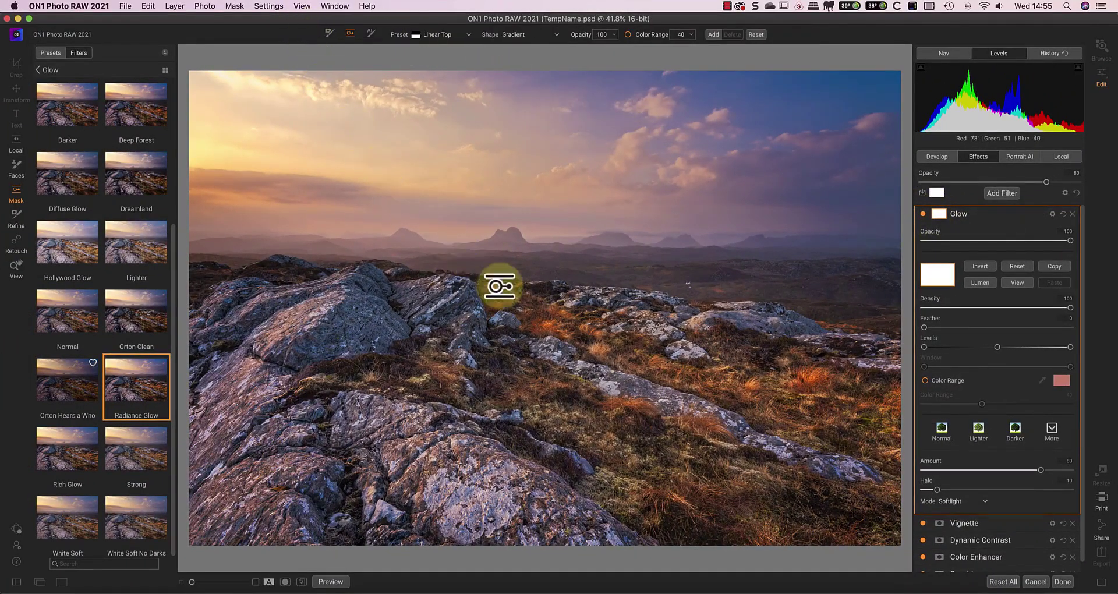
{"action": "left_click", "coordinate": [524, 306]}
{"action": "left_click_drag", "start_coordinate": [559, 305], "coordinate": [558, 309]}
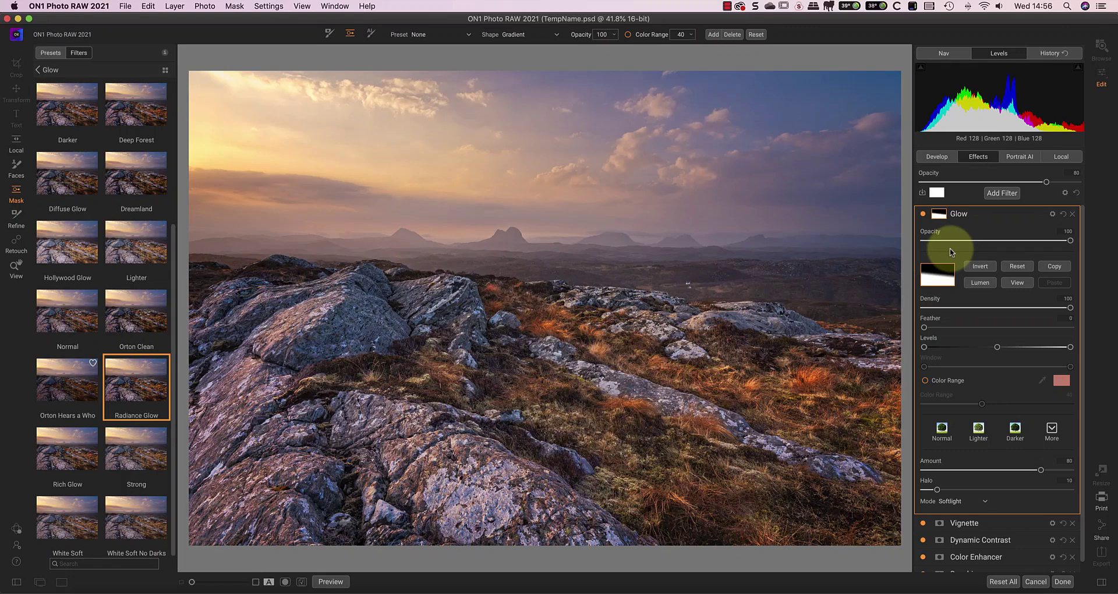
{"action": "left_click", "coordinate": [972, 214]}
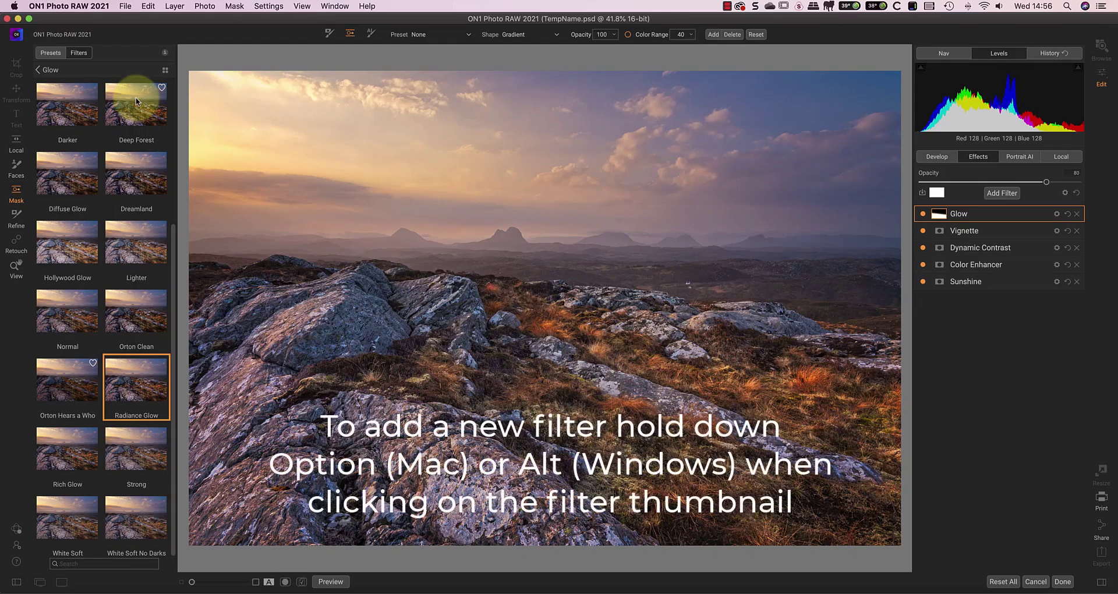
Add the Diffuse Glow preset as a second, separate Glow filter.
{"action": "left_click", "coordinate": [61, 161]}
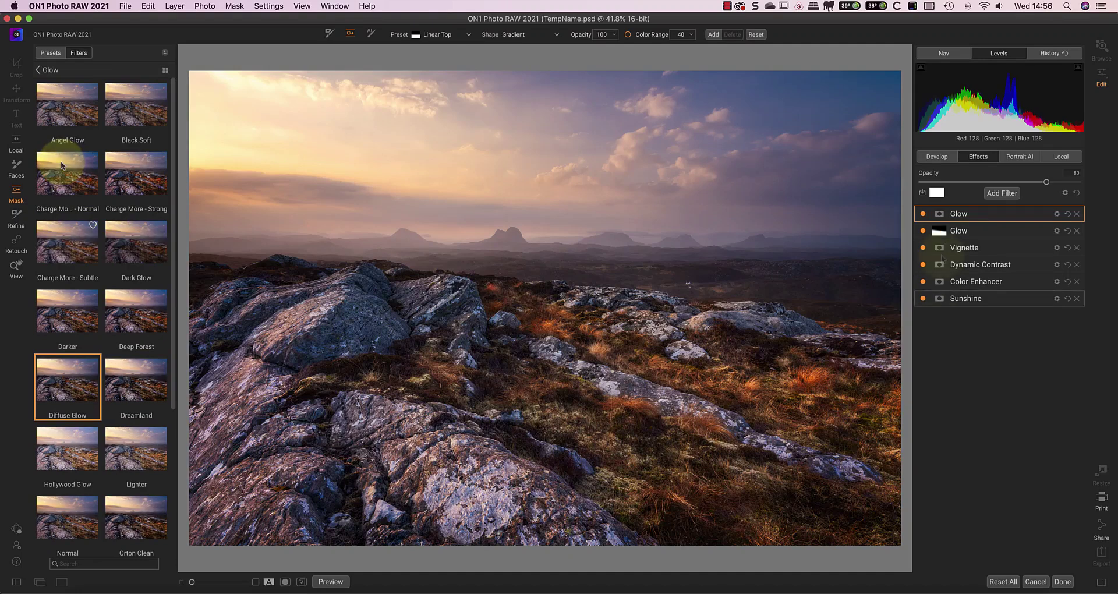
{"action": "left_click", "coordinate": [942, 196]}
{"action": "left_click", "coordinate": [938, 214]}
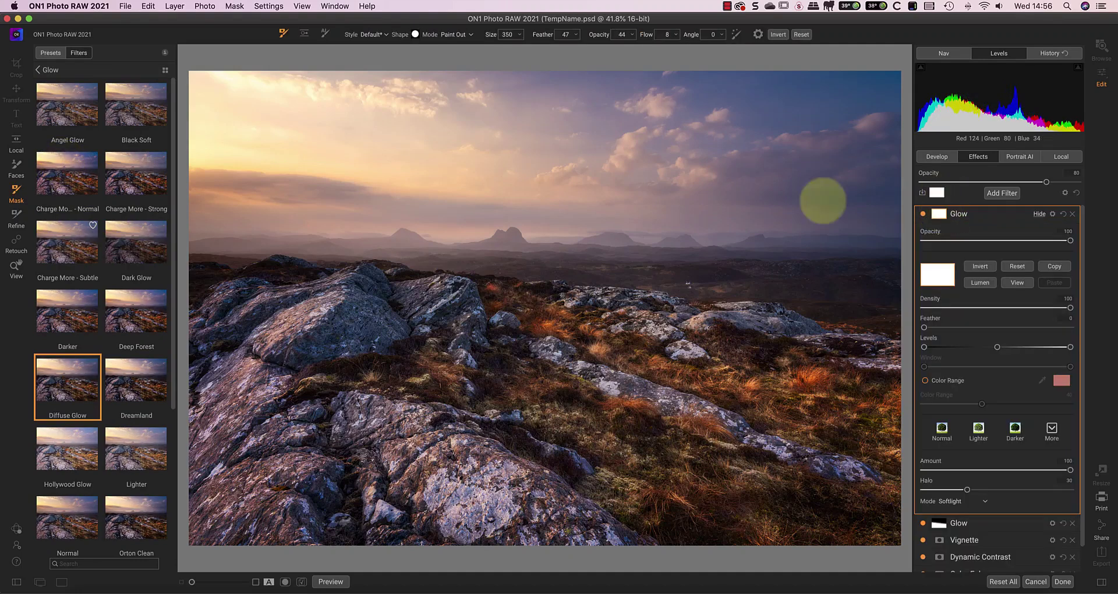
Mask the Diffuse Glow to the sky with a gradient following the horizon.
{"action": "left_click", "coordinate": [304, 34]}
{"action": "left_click", "coordinate": [527, 257]}
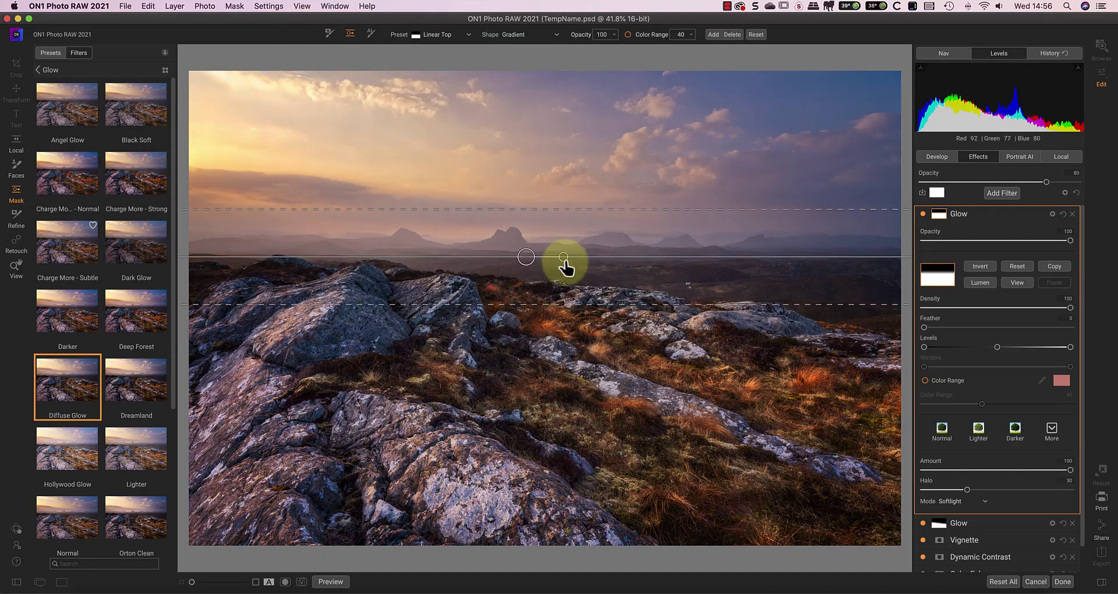
{"action": "left_click_drag", "start_coordinate": [563, 258], "coordinate": [507, 259]}
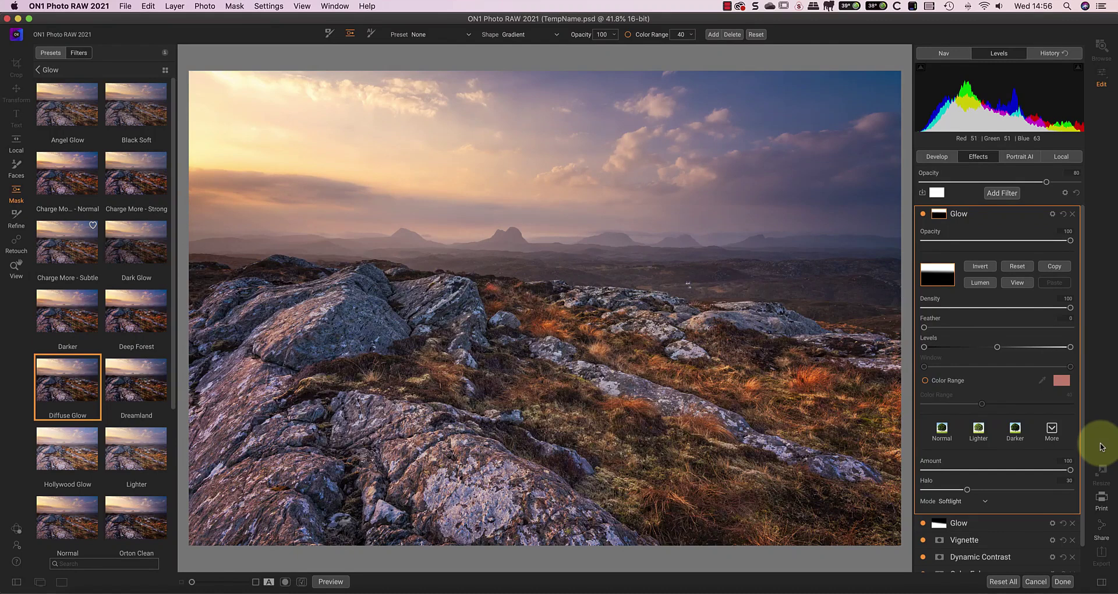
{"action": "left_click", "coordinate": [965, 216]}
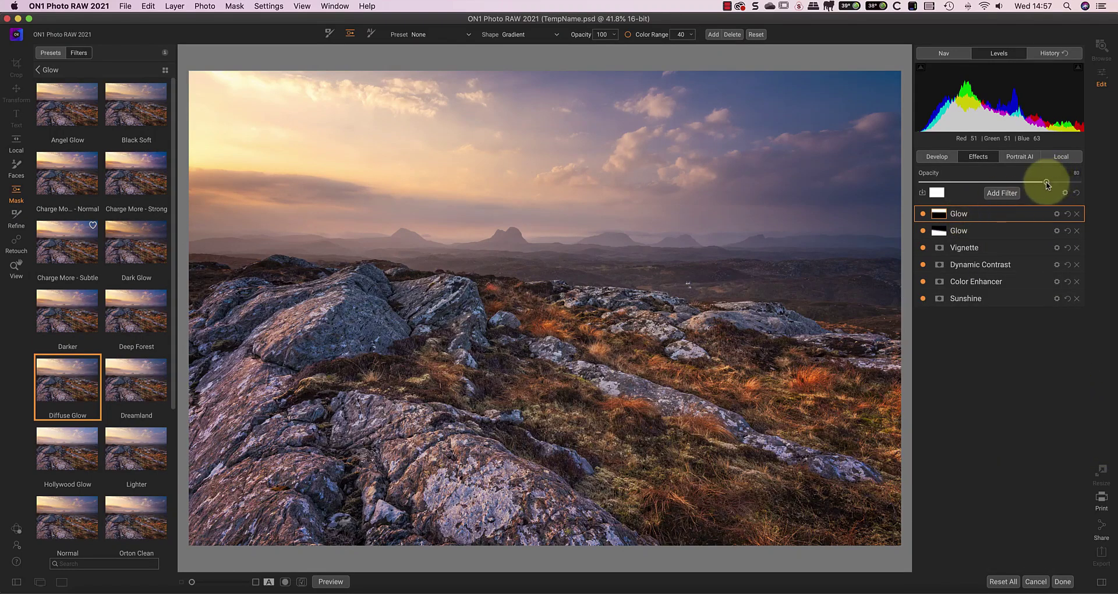
Raise the effects opacity to 83 and the Vignette opacity to about 81.
{"action": "mouse_move", "coordinate": [1046, 182]}
{"action": "left_mouse_down"}
{"action": "mouse_move", "coordinate": [1022, 182]}
{"action": "mouse_move", "coordinate": [1051, 186]}
{"action": "left_mouse_up"}
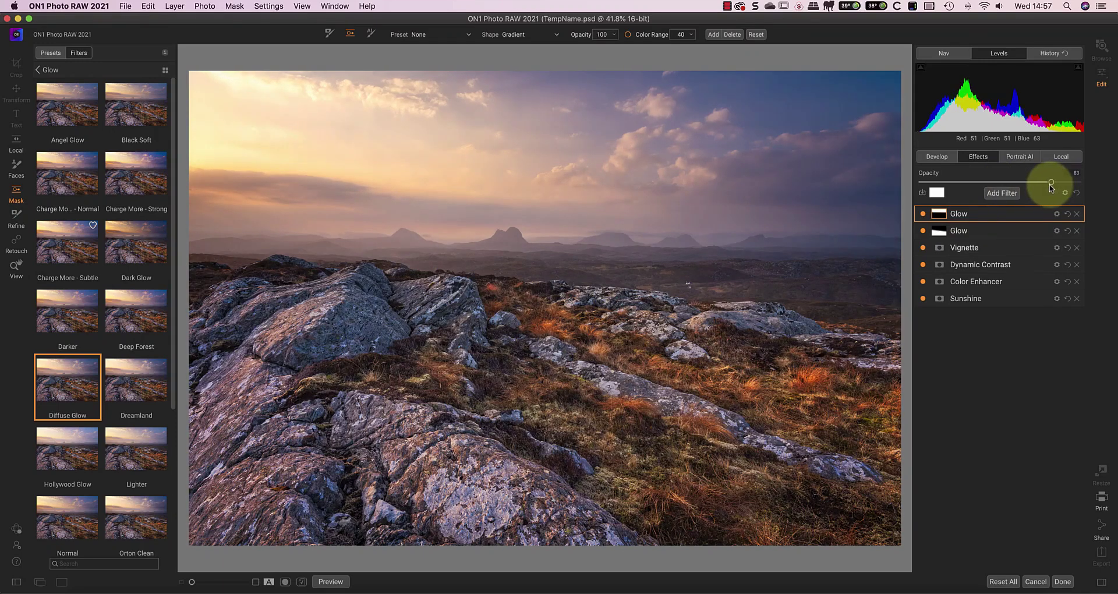
{"action": "left_click", "coordinate": [972, 249]}
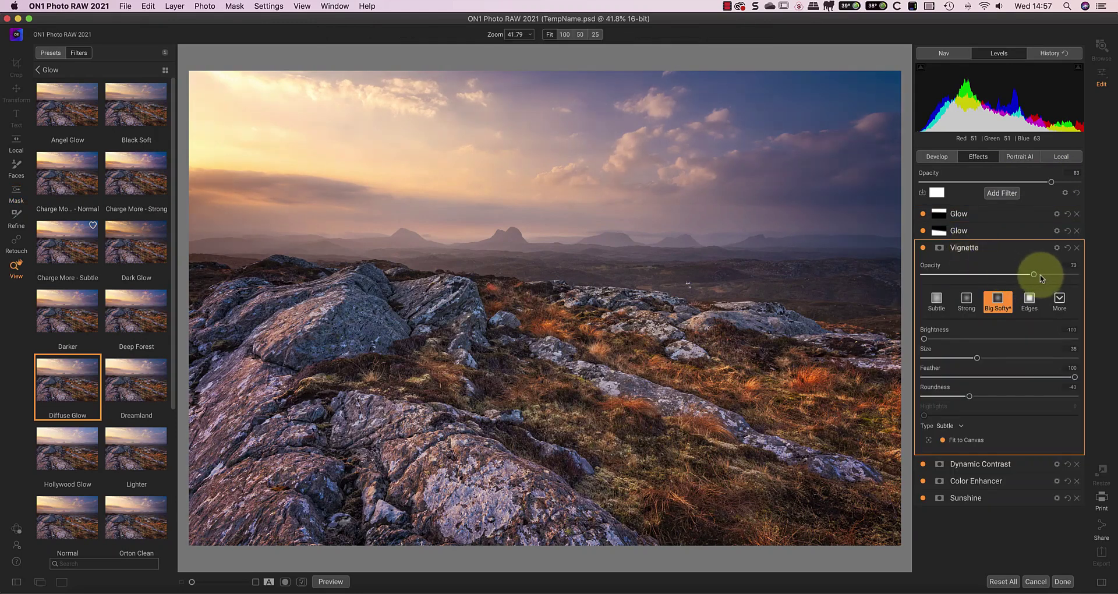
{"action": "left_click_drag", "start_coordinate": [1042, 278], "coordinate": [1056, 277]}
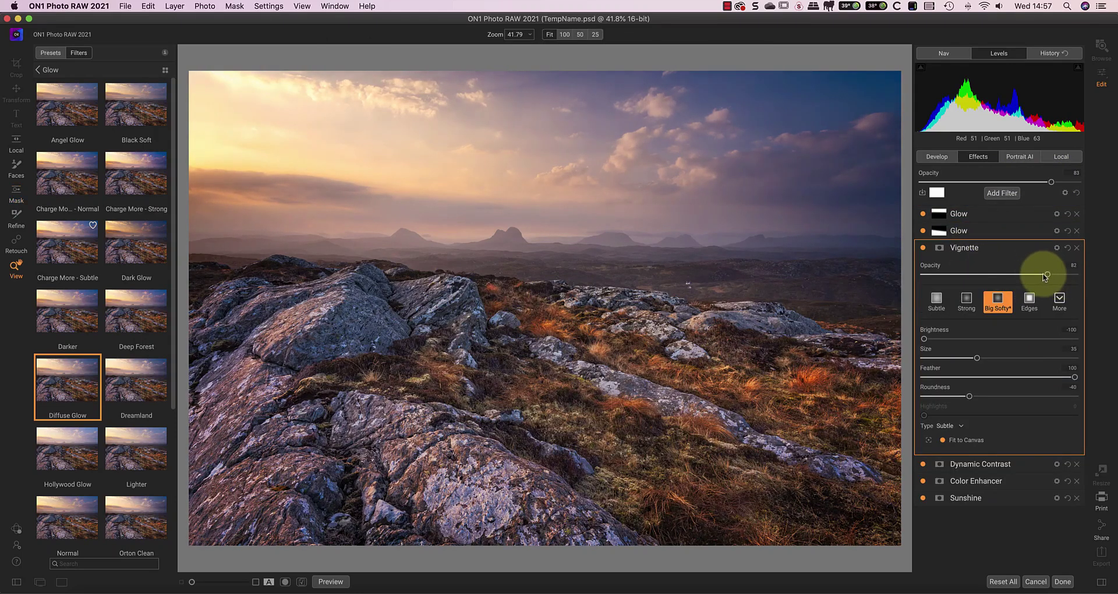
{"action": "left_click", "coordinate": [976, 481]}
{"action": "key", "text": "b"}
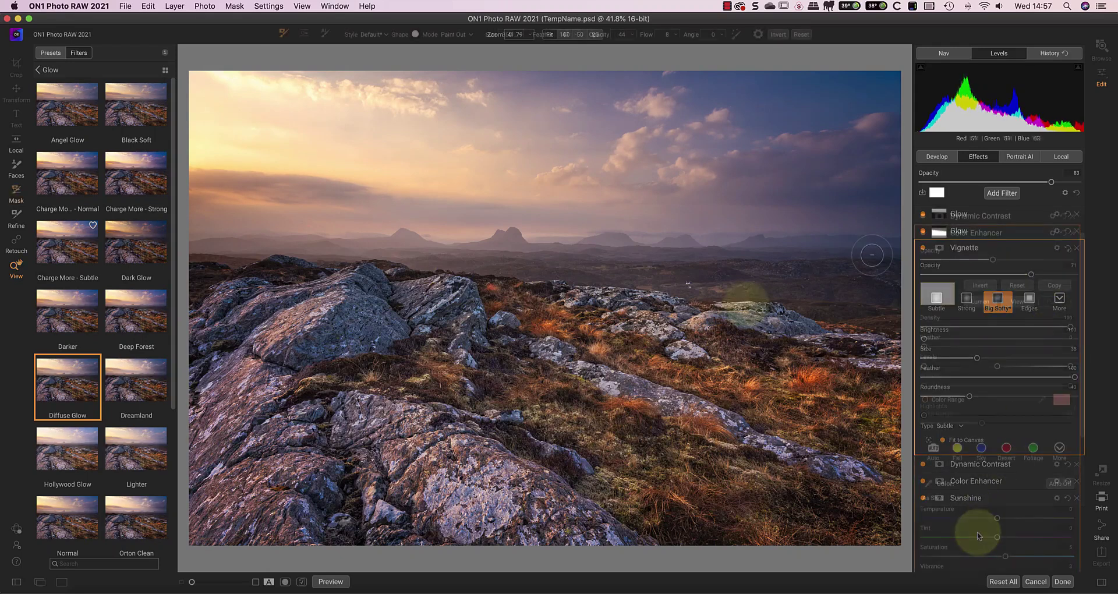
{"action": "left_click", "coordinate": [333, 583]}
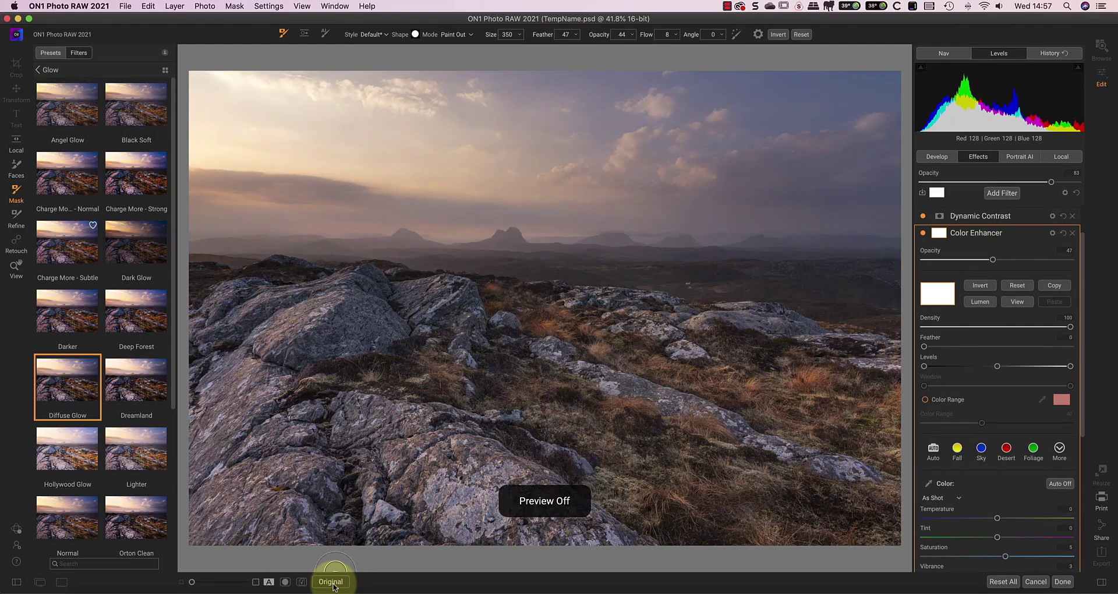
{"action": "left_click", "coordinate": [330, 582]}
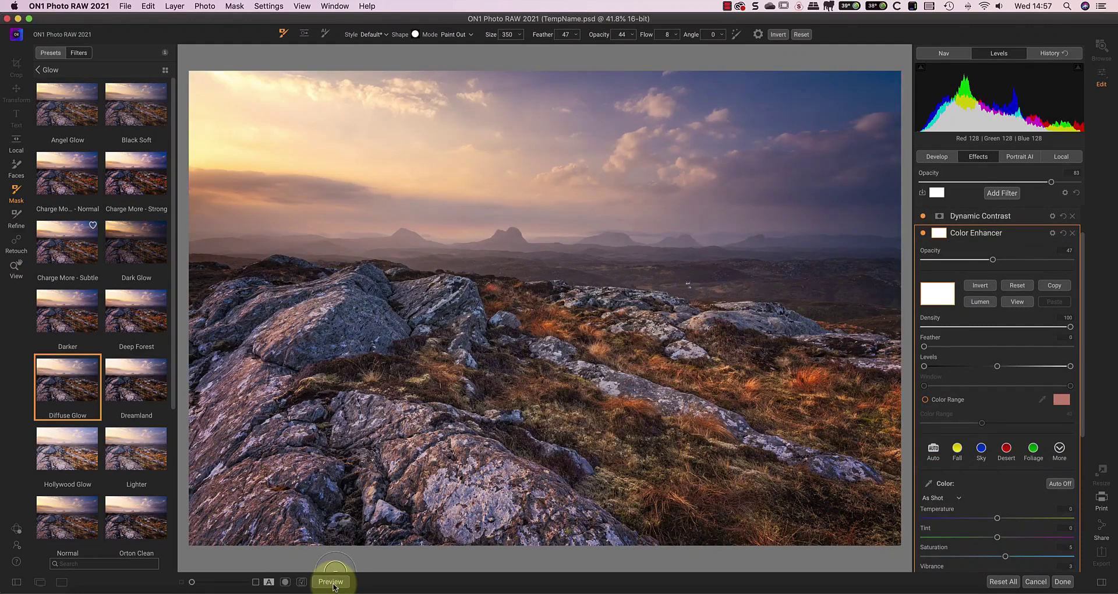
{"action": "left_click", "coordinate": [333, 583]}
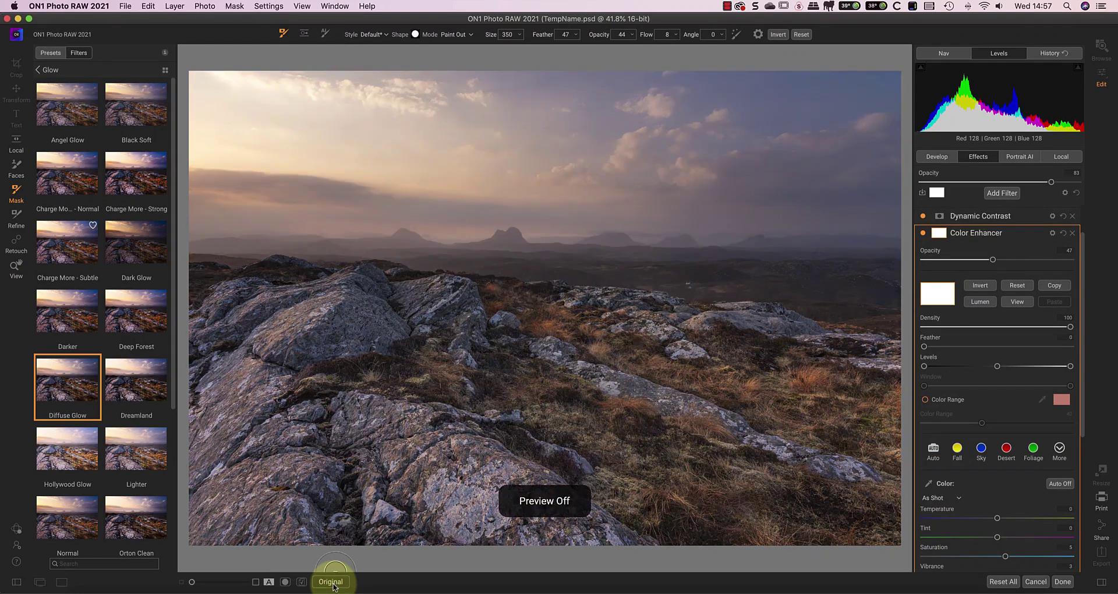
{"action": "left_click", "coordinate": [331, 582]}
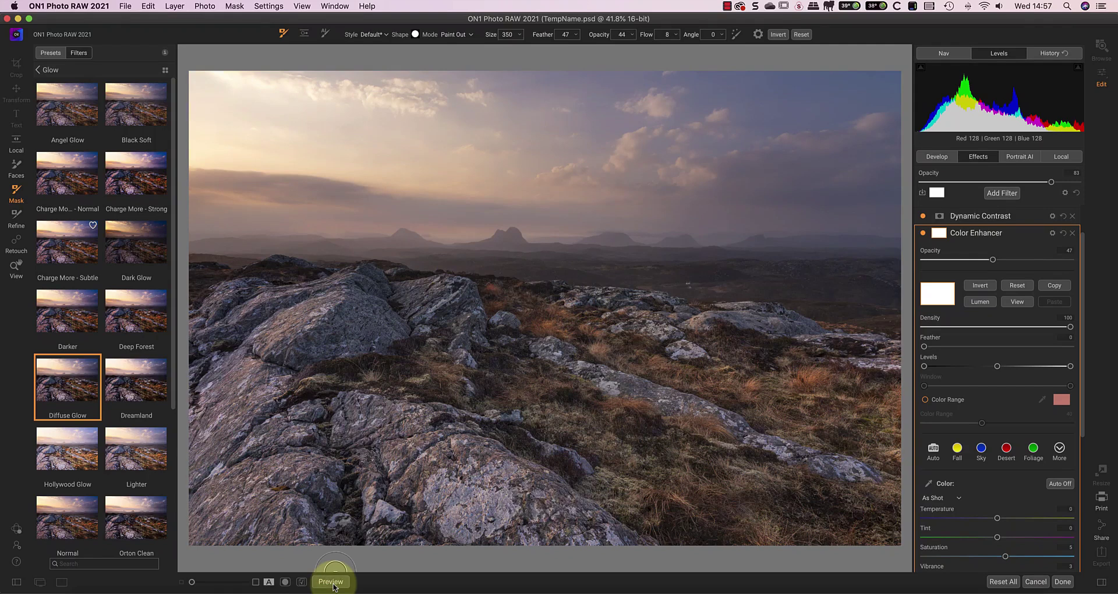